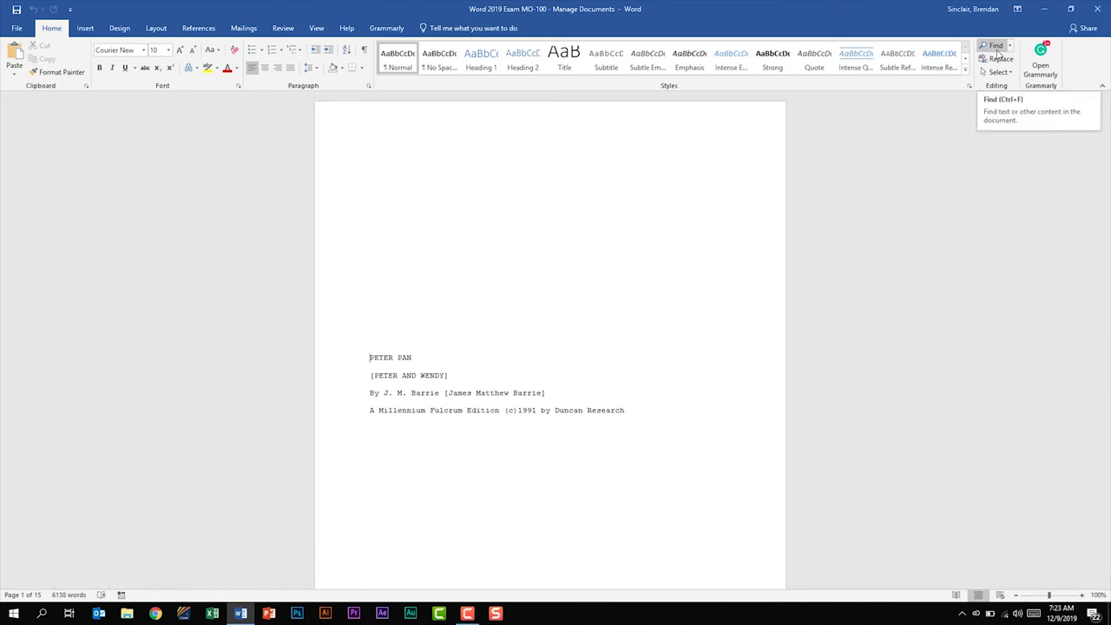
# Step: Search the document for "chapter 2" and go to the Chapter 2 THE SHADOW heading in the body text
pyautogui.hotkey('ctrl', 'f')
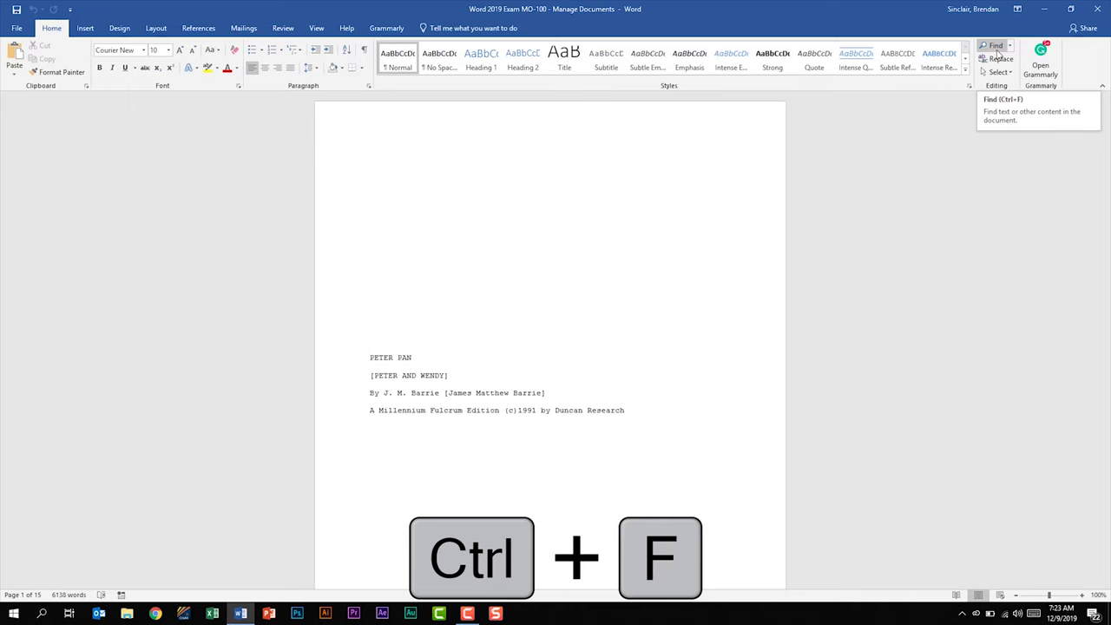
pyautogui.hotkey('ctrl', 'f')
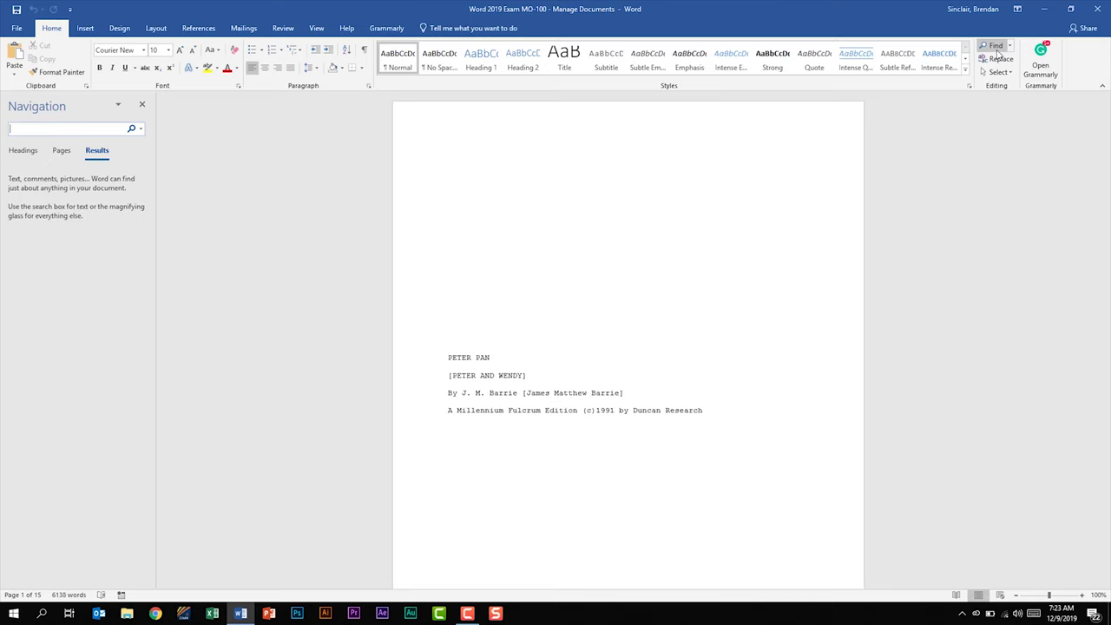
pyautogui.write('chapter 2')
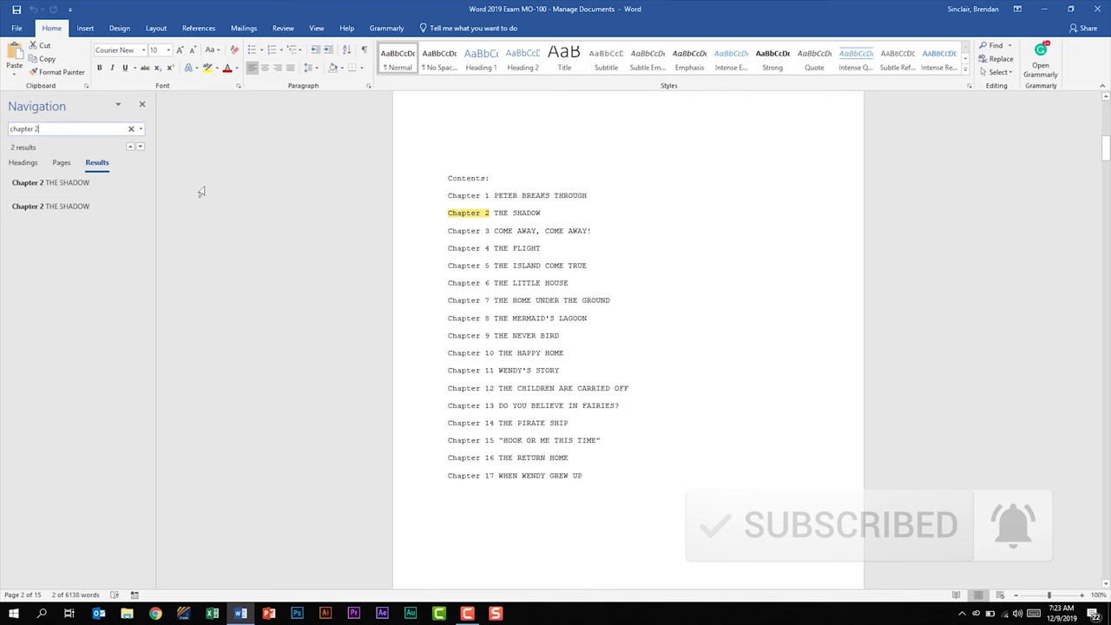
pyautogui.click(84, 214)
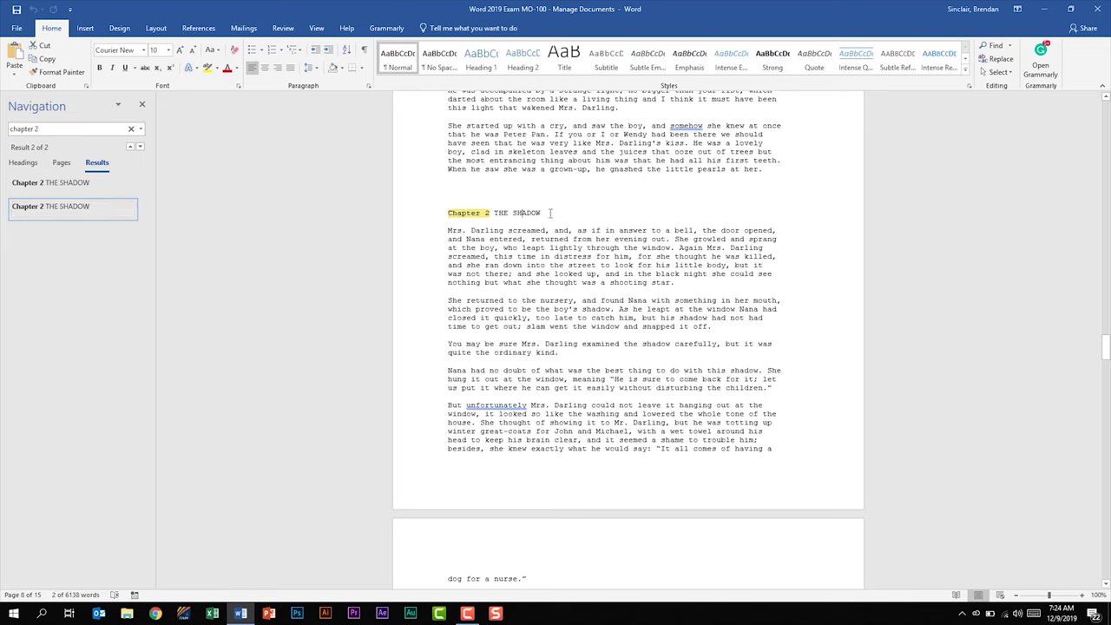
# Step: Add a bookmark named Chapter_2 to the whole Chapter 2 THE SHADOW heading line
pyautogui.tripleClick(456, 215)
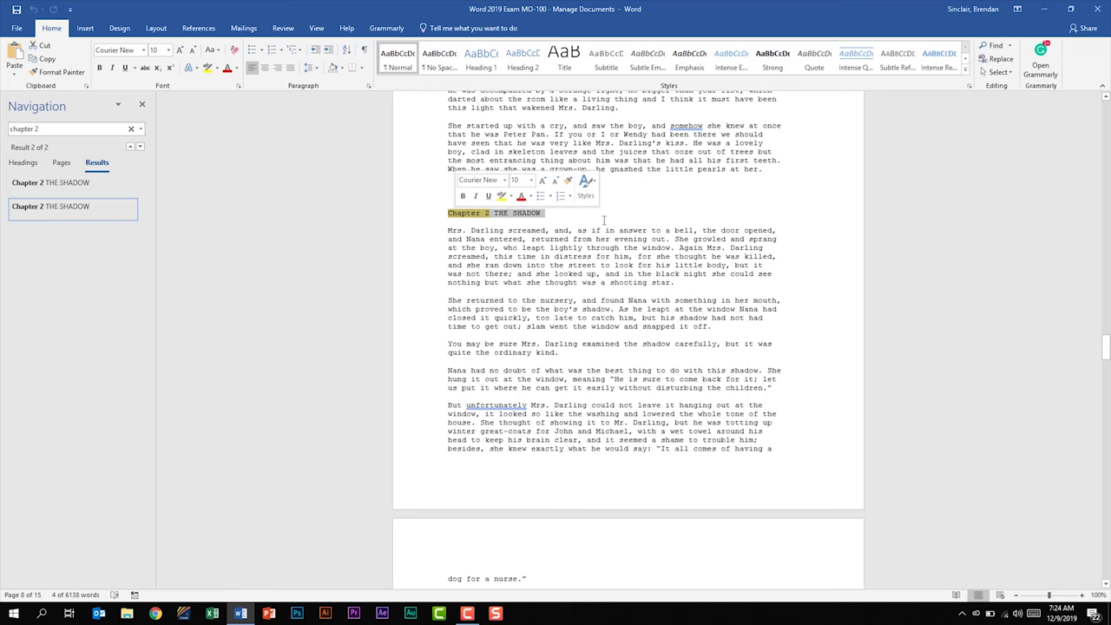
pyautogui.click(85, 28)
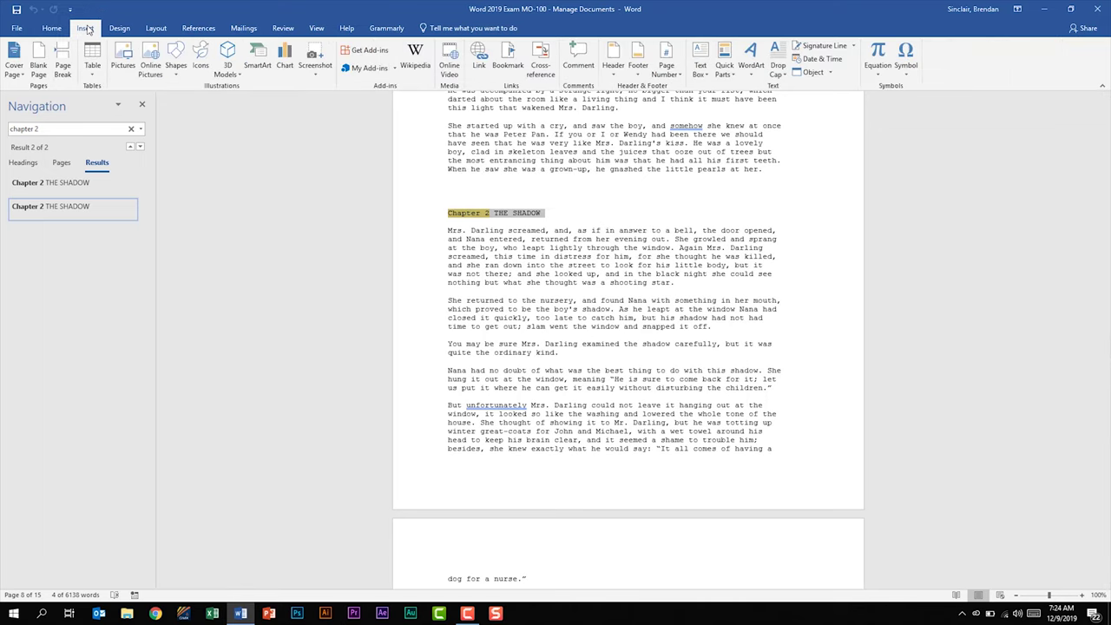
pyautogui.click(518, 67)
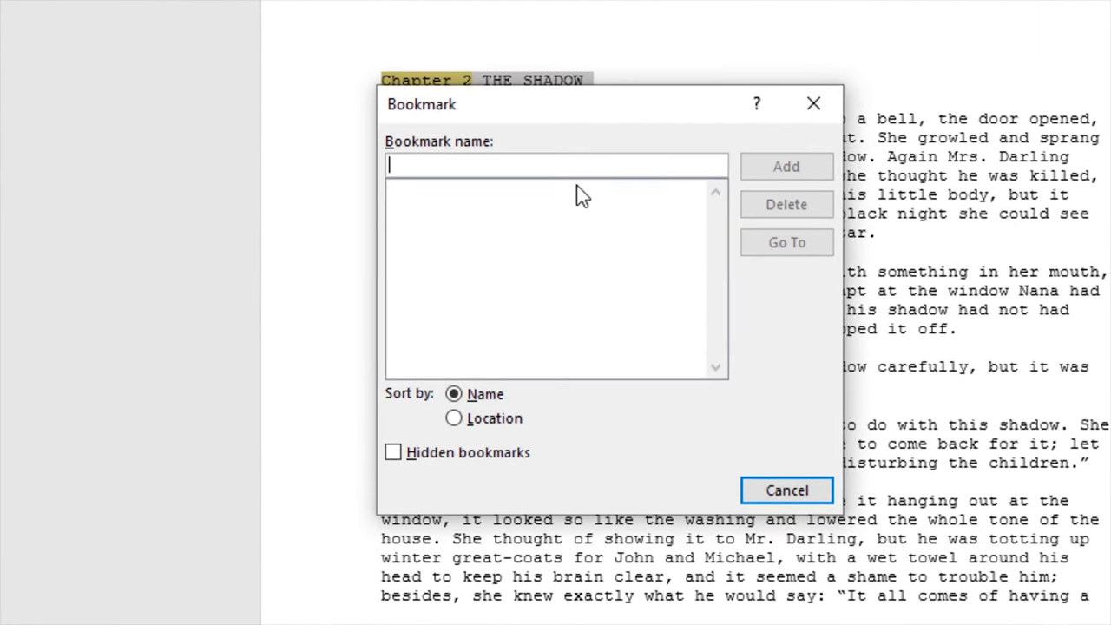
pyautogui.write('Chapter')
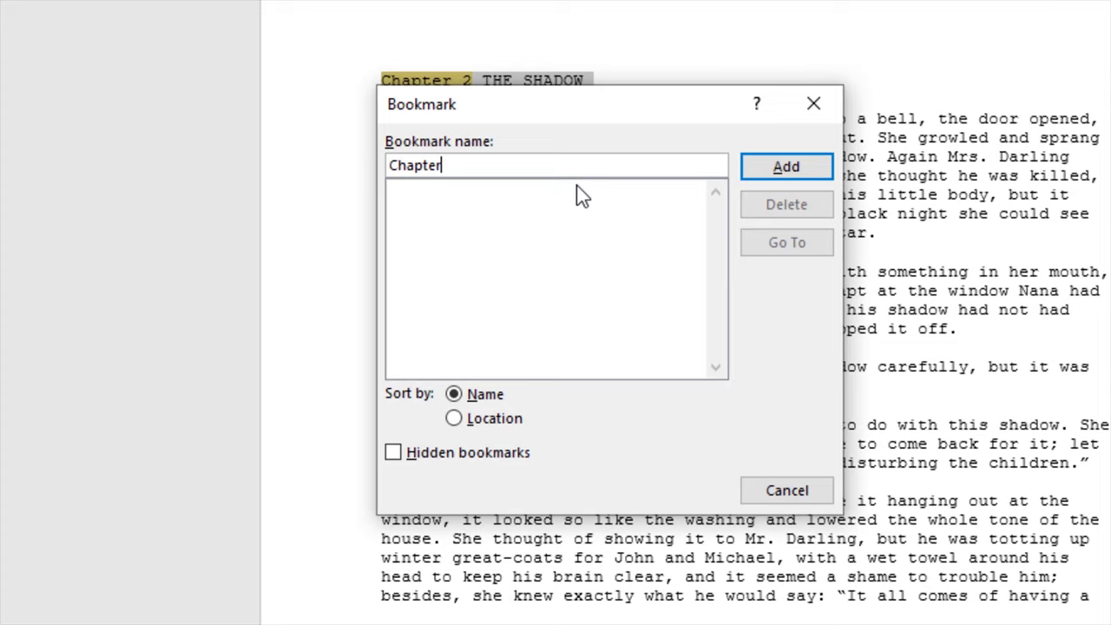
pyautogui.write('_2')
pyautogui.press('BackSpace')
pyautogui.press('BackSpace')
pyautogui.write('2')
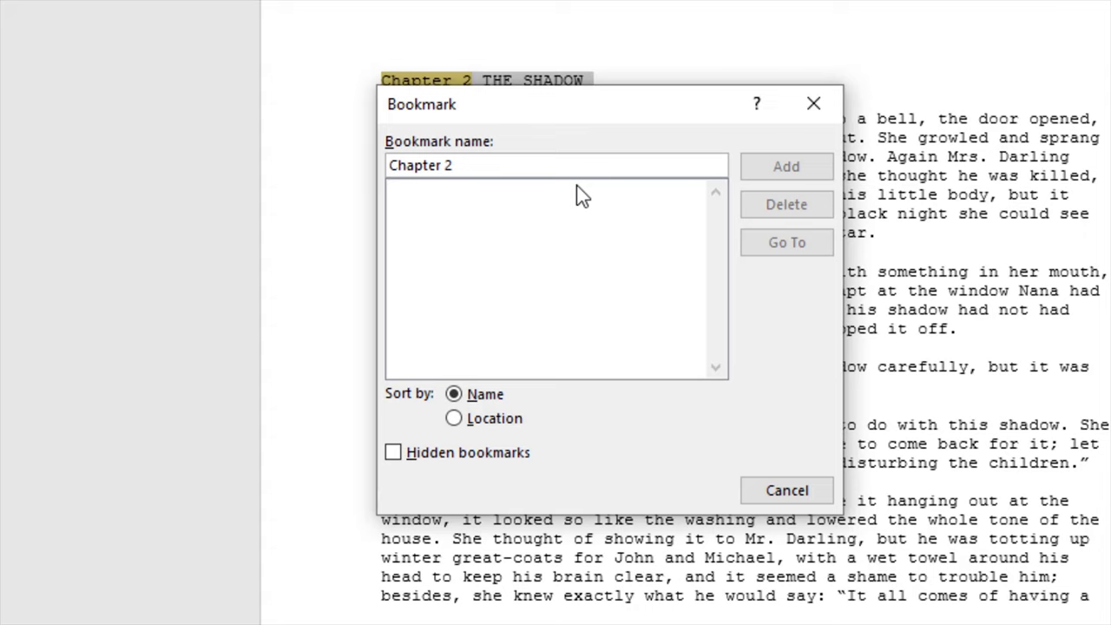
pyautogui.press('BackSpace')
pyautogui.press('BackSpace')
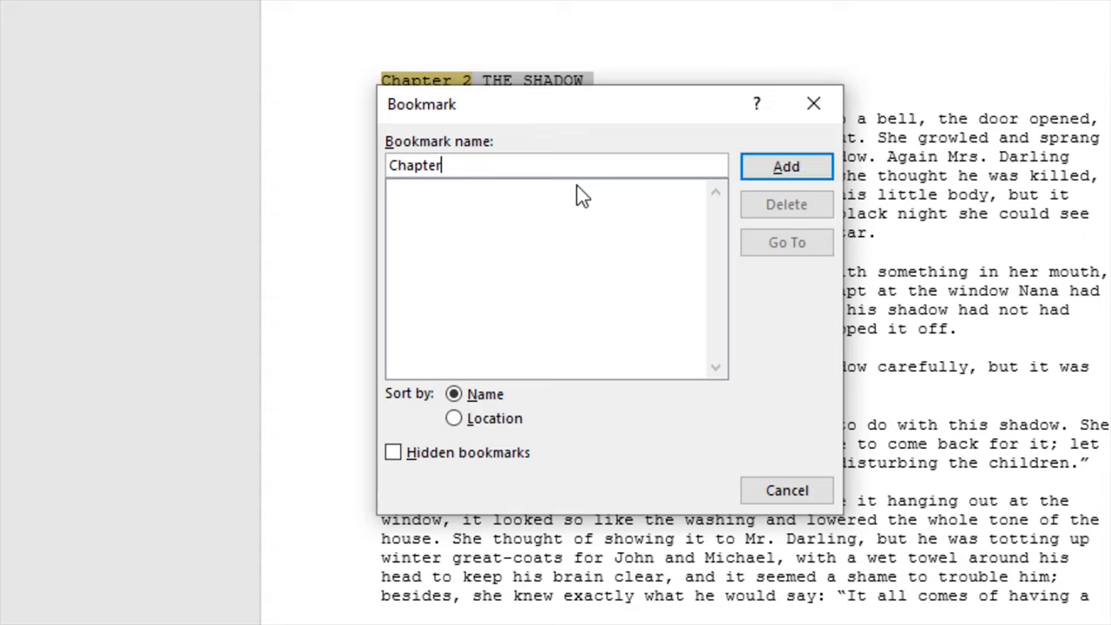
pyautogui.write('_2')
pyautogui.click(787, 168)
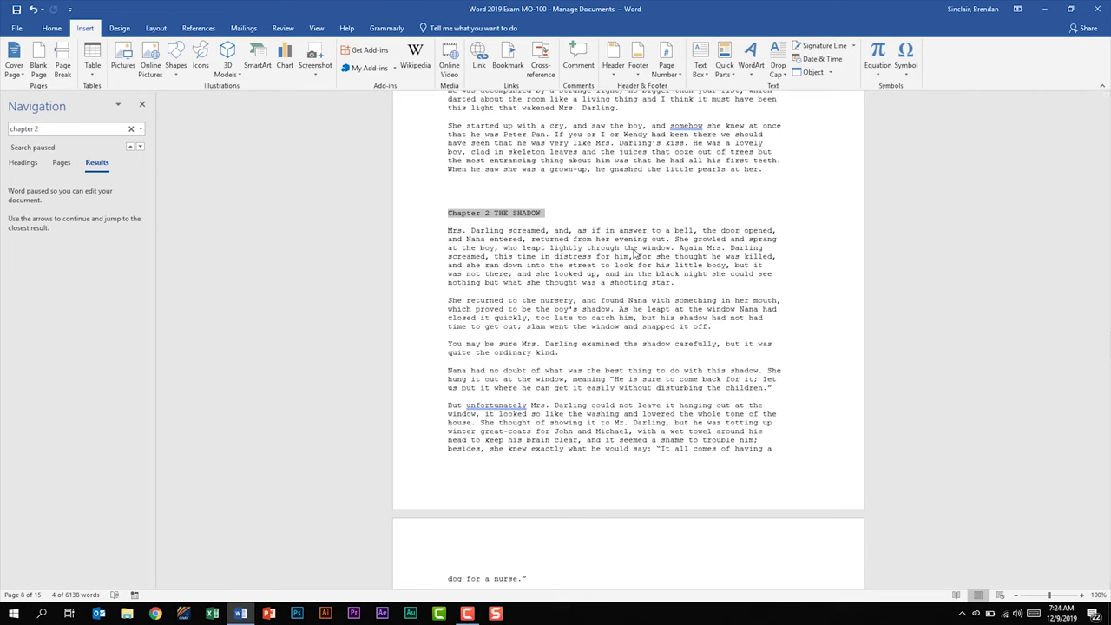
pyautogui.click(449, 215)
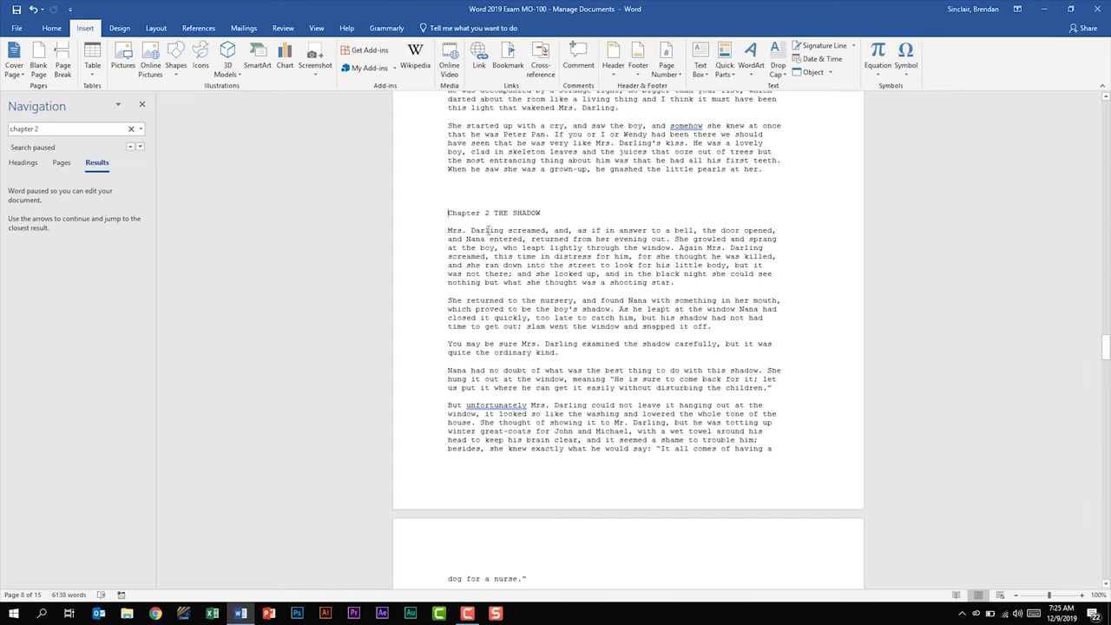
# Step: Apply the Heading 1 style to the Chapter 1 PETER BREAKS THROUGH title above the chapter's body text
pyautogui.moveTo(1105, 346); pyautogui.dragTo(1087, 164)
pyautogui.moveTo(588, 455); pyautogui.dragTo(448, 457)
pyautogui.click(52, 28)
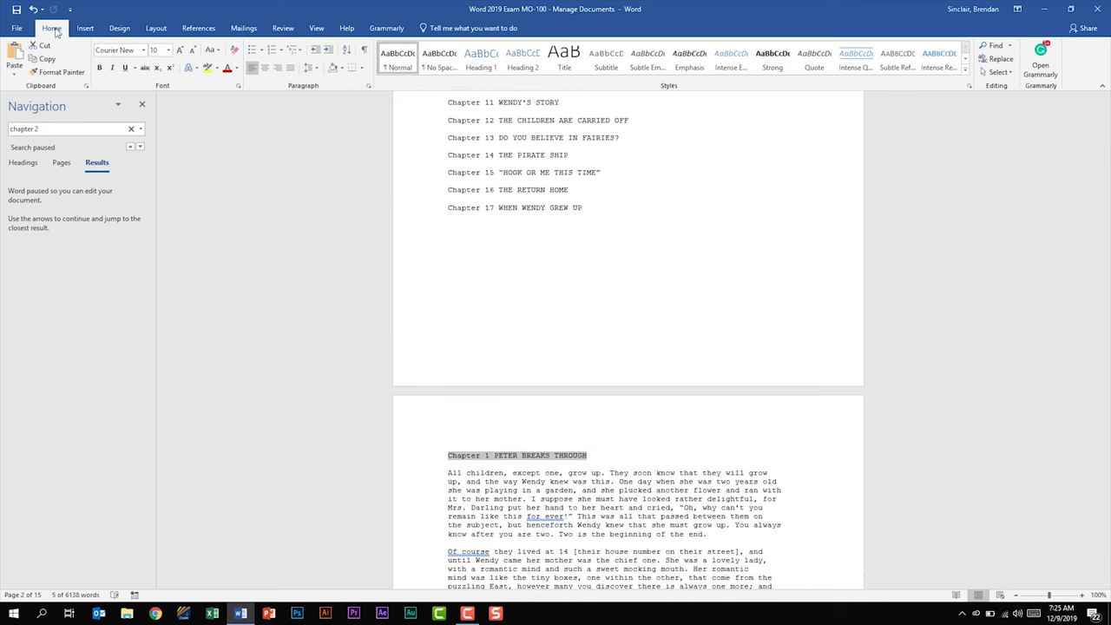
pyautogui.click(481, 59)
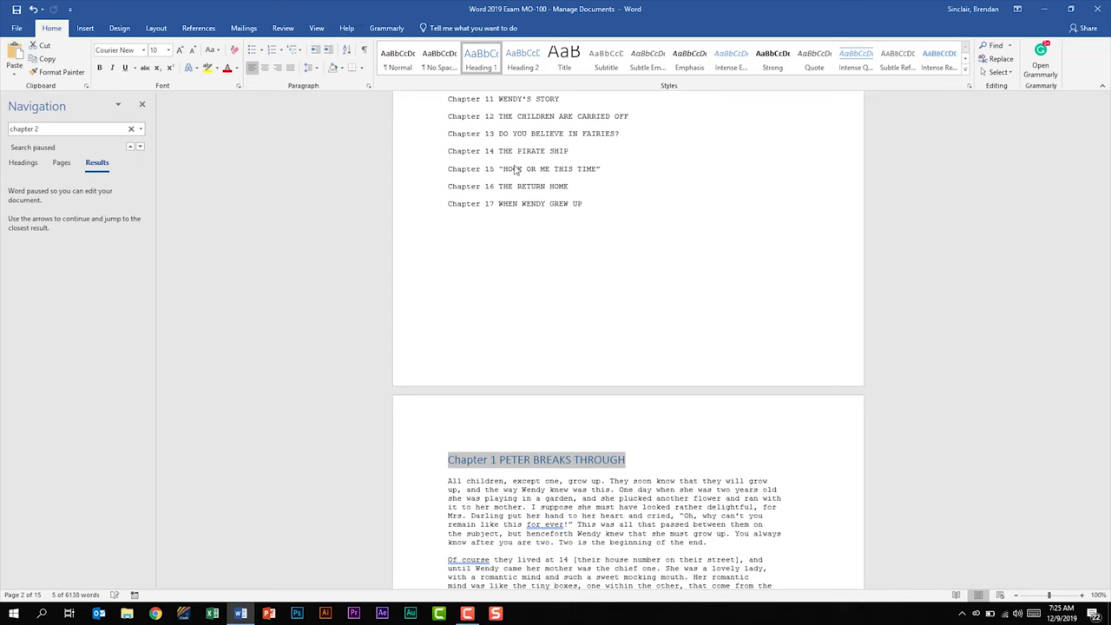
pyautogui.click(691, 451)
# Step: Link the Chapter 1 entry in the contents list to the Chapter 1 PETER BREAKS THROUGH heading in this document, and follow the link
pyautogui.scroll(8, 613, 434)
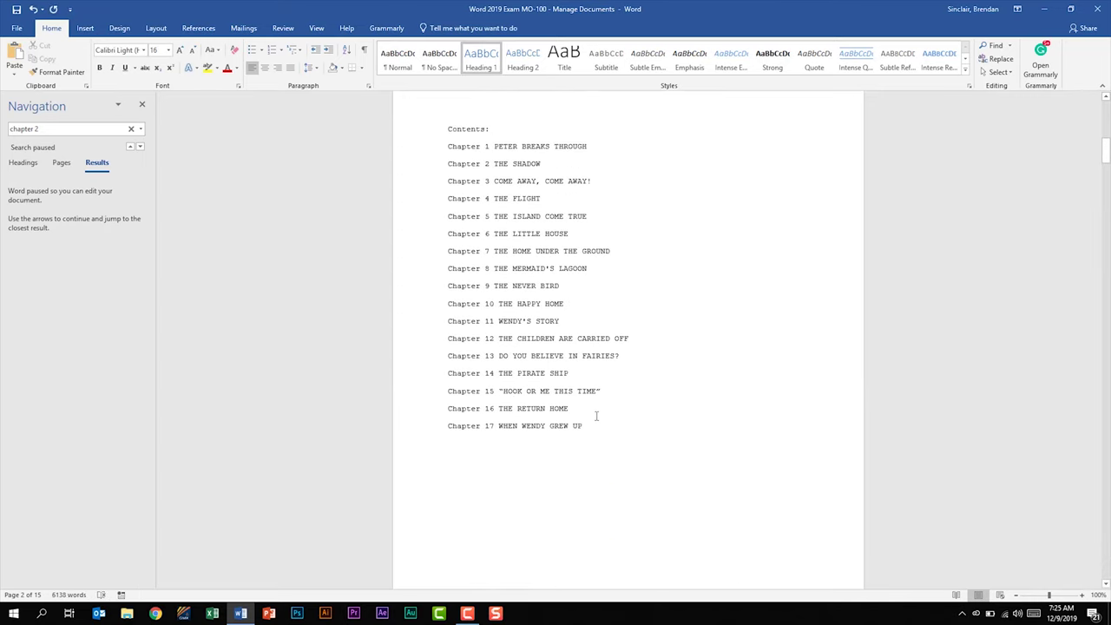
pyautogui.click(630, 150)
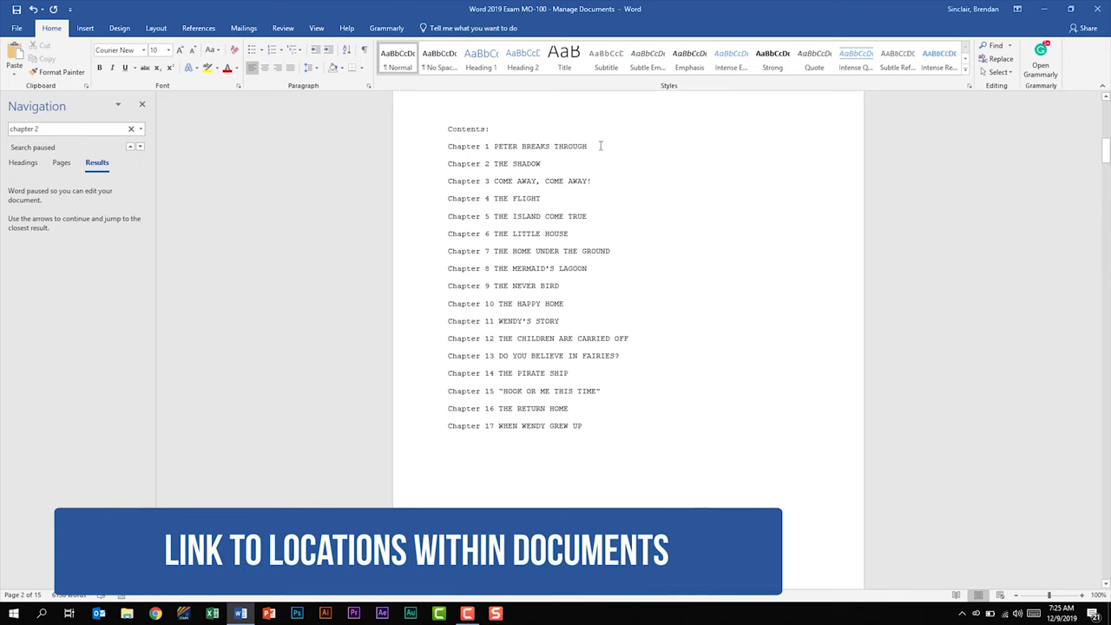
pyautogui.moveTo(601, 146); pyautogui.dragTo(448, 146)
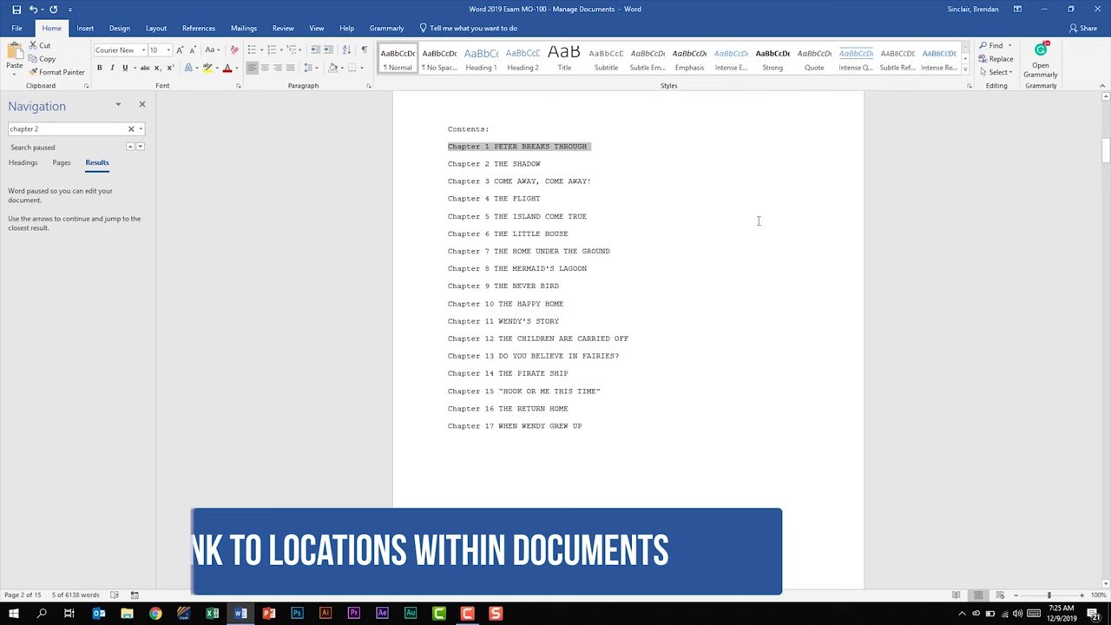
pyautogui.click(84, 28)
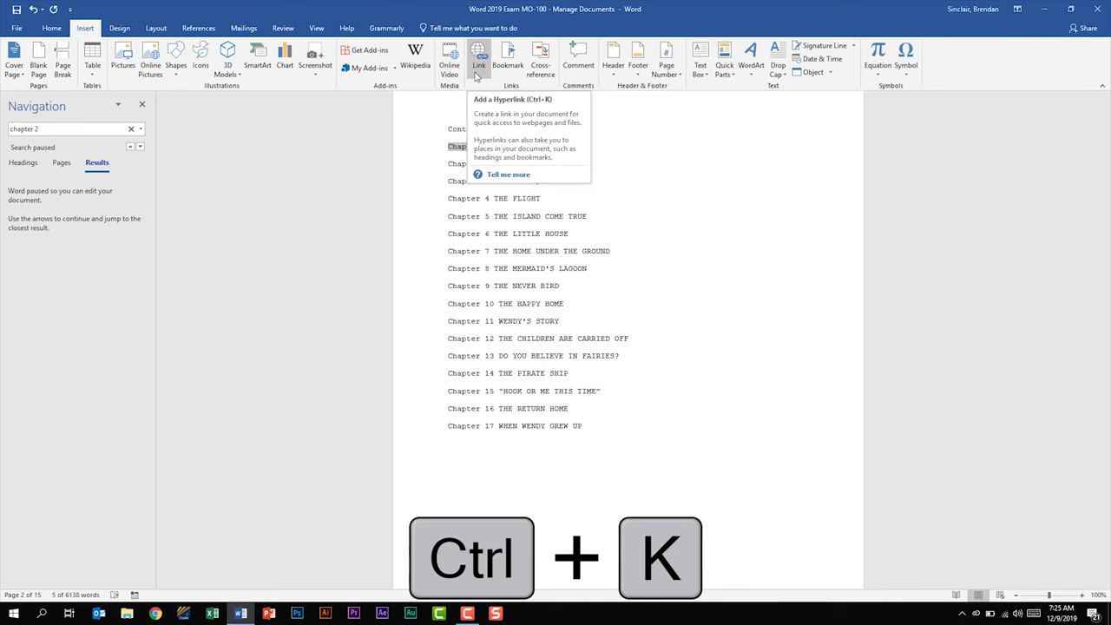
pyautogui.rightClick(461, 153)
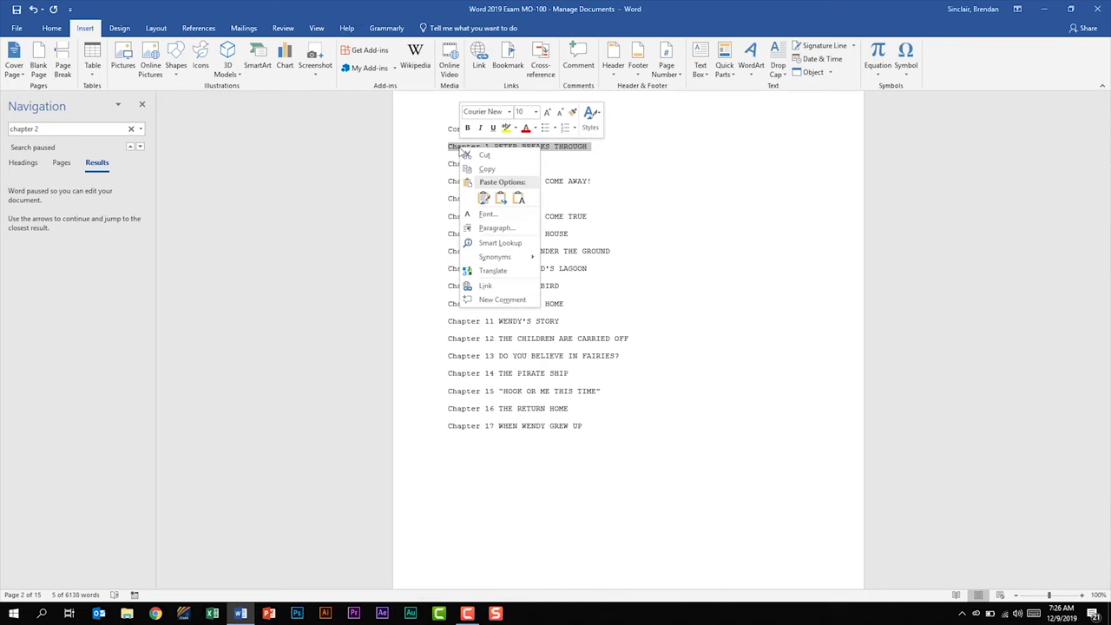
pyautogui.click(531, 287)
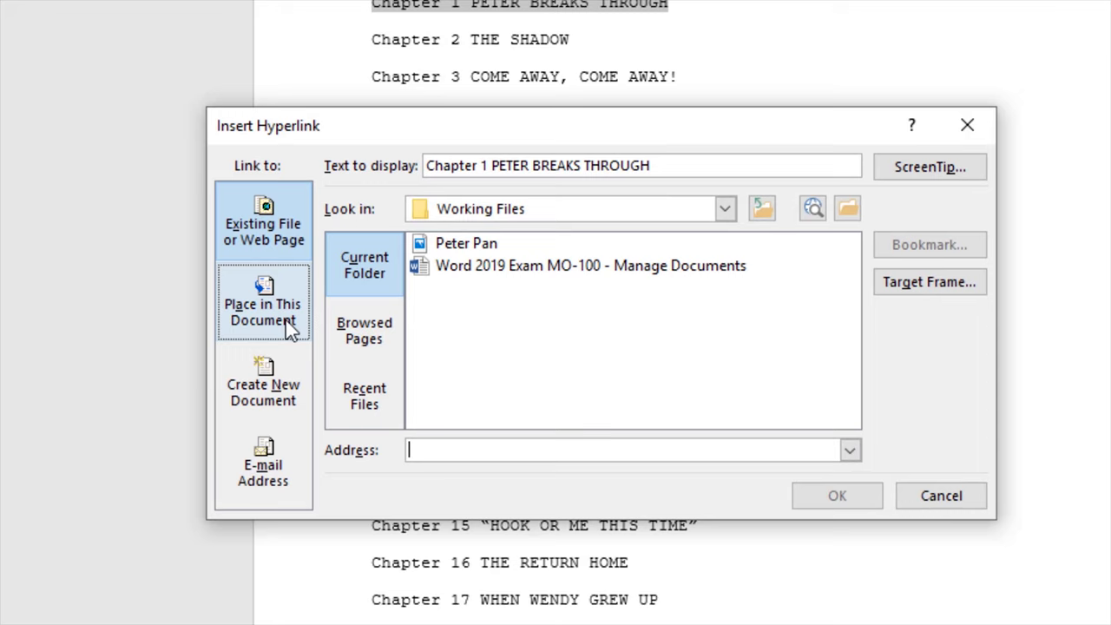
pyautogui.click(277, 313)
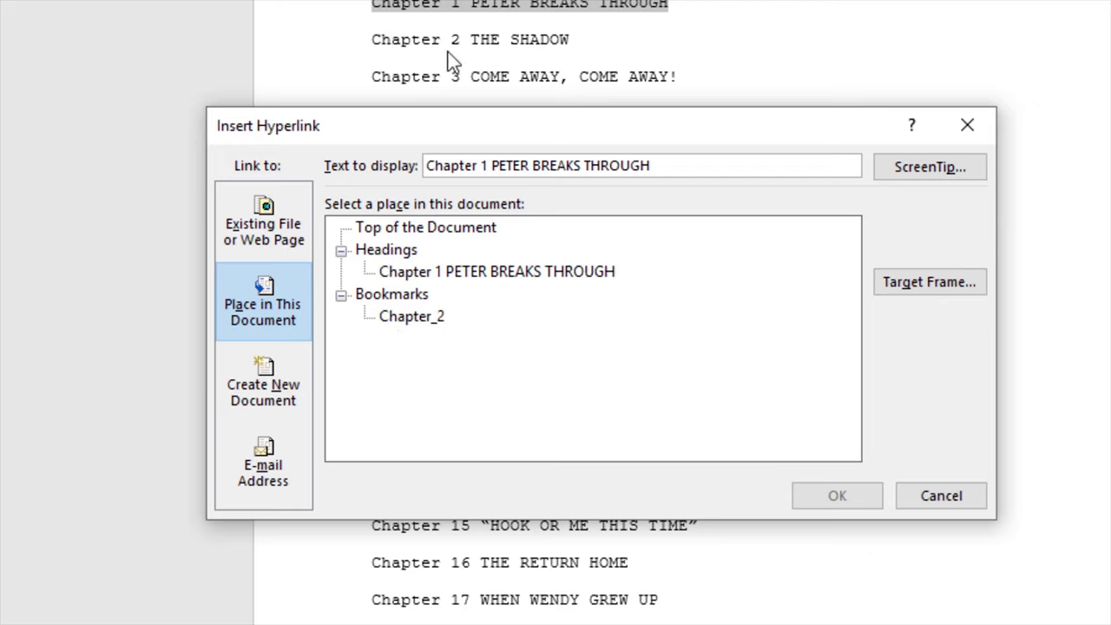
pyautogui.click(434, 275)
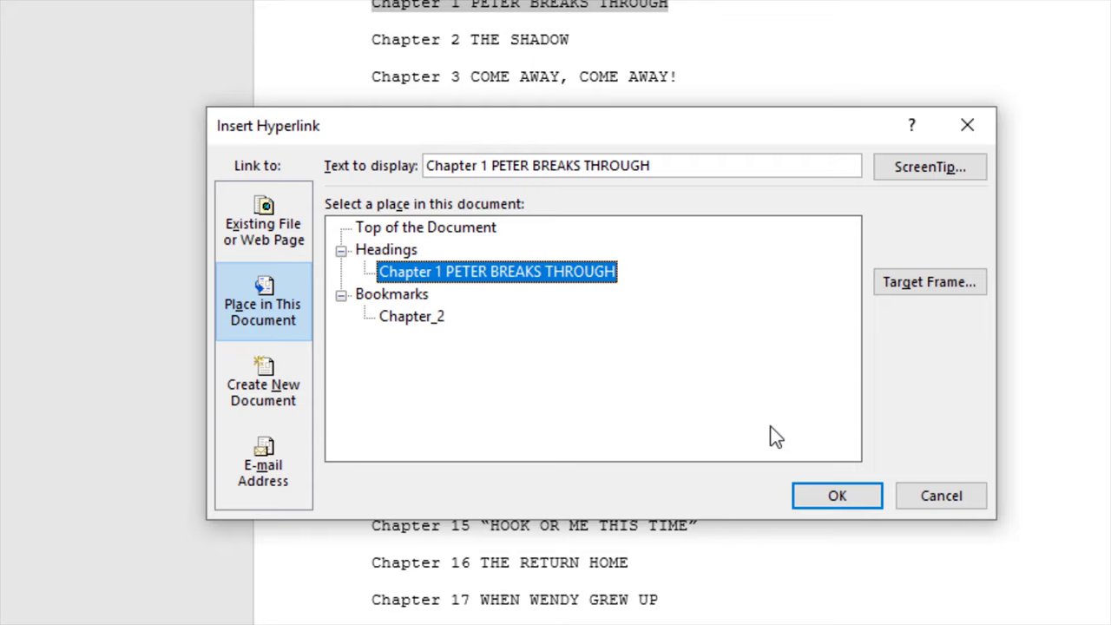
pyautogui.click(938, 169)
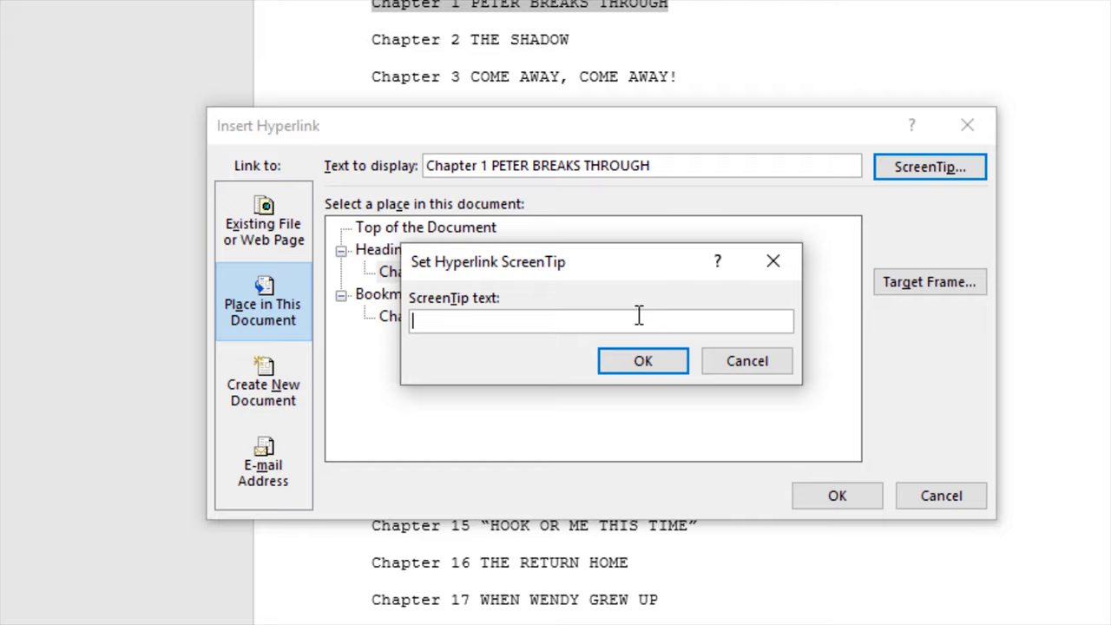
pyautogui.click(745, 363)
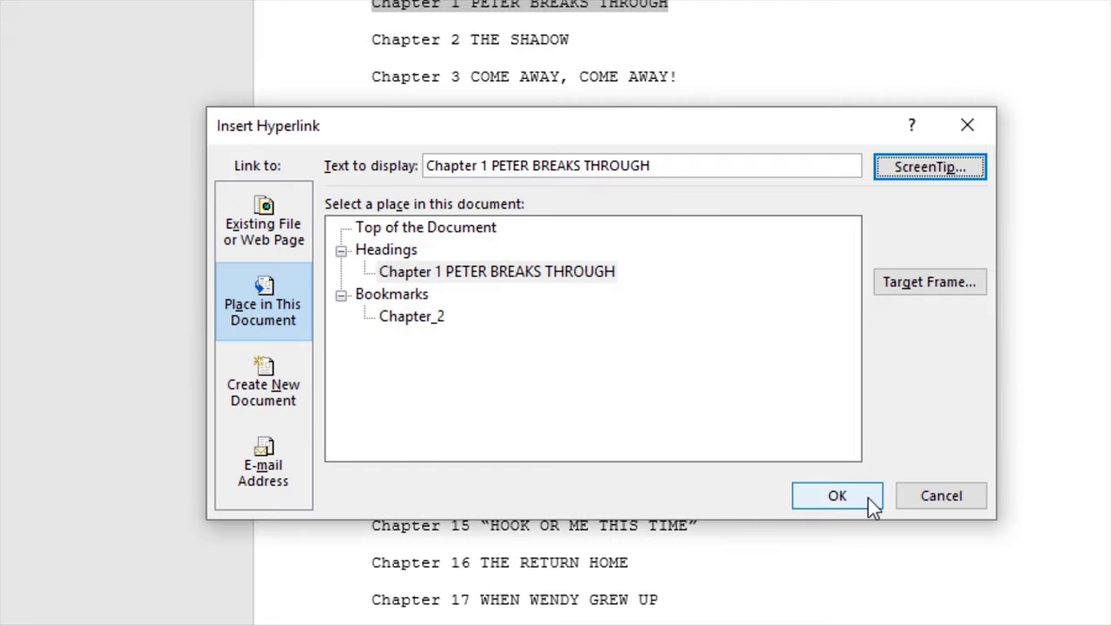
pyautogui.click(871, 501)
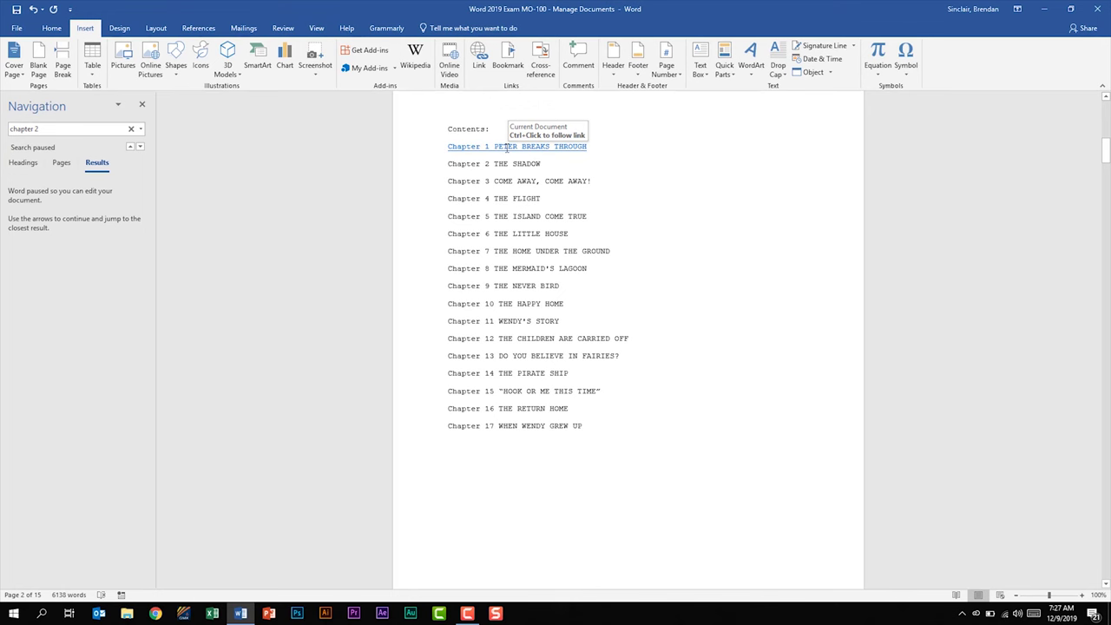
pyautogui.keyDown('ctrl'); pyautogui.click(508, 148); pyautogui.keyUp('ctrl')
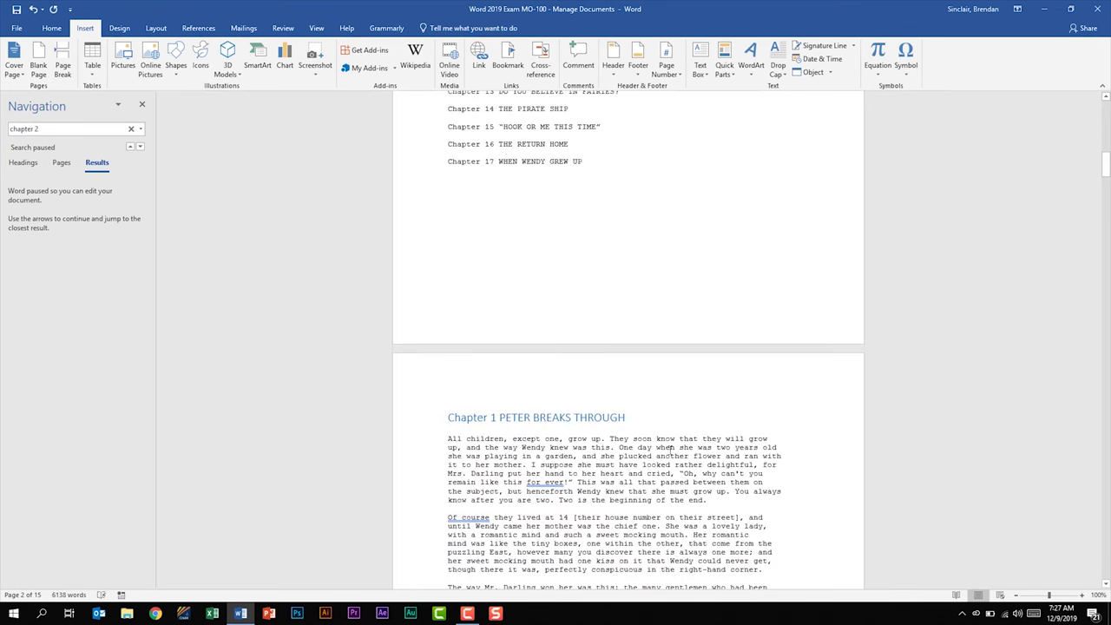
# Step: Start inserting a hyperlink on the PETER PAN title on the first page
pyautogui.scroll(10, 670, 449)
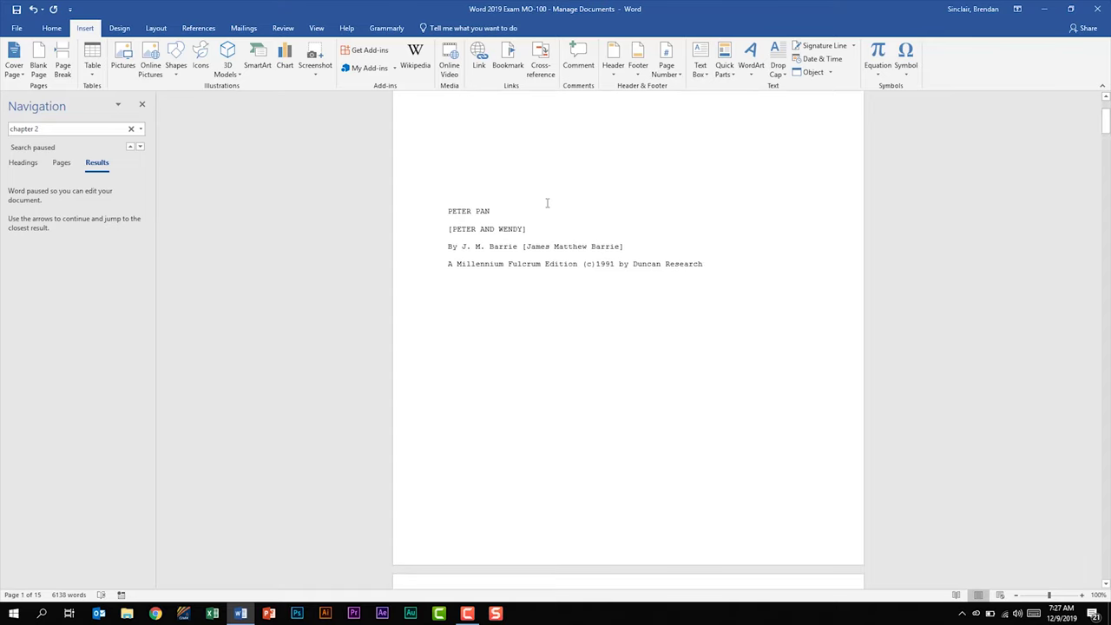
pyautogui.tripleClick(483, 211)
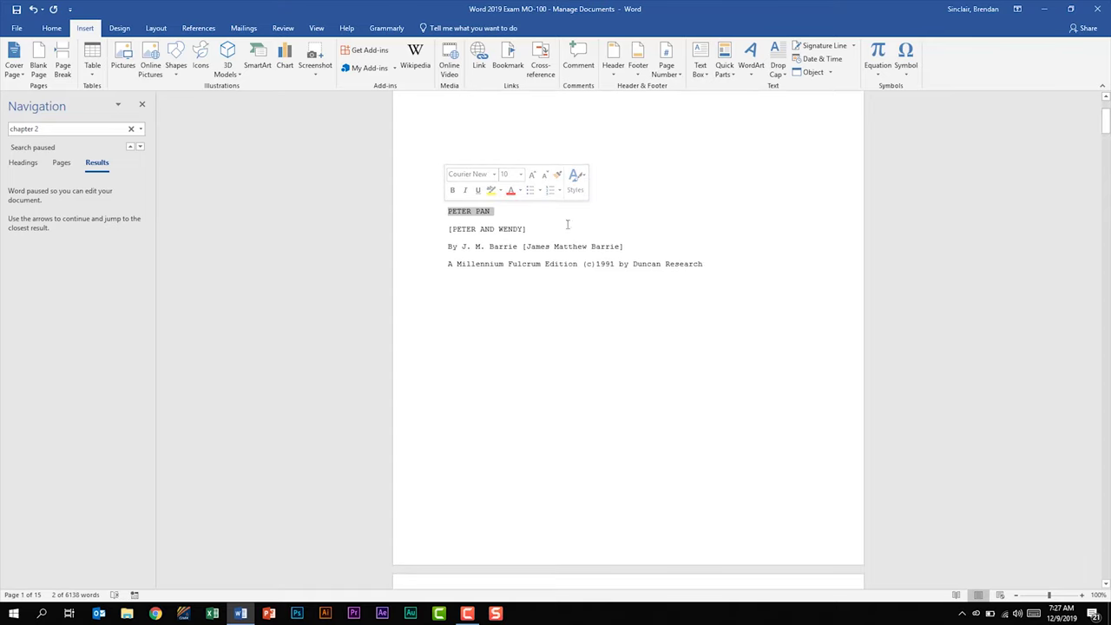
pyautogui.rightClick(455, 211)
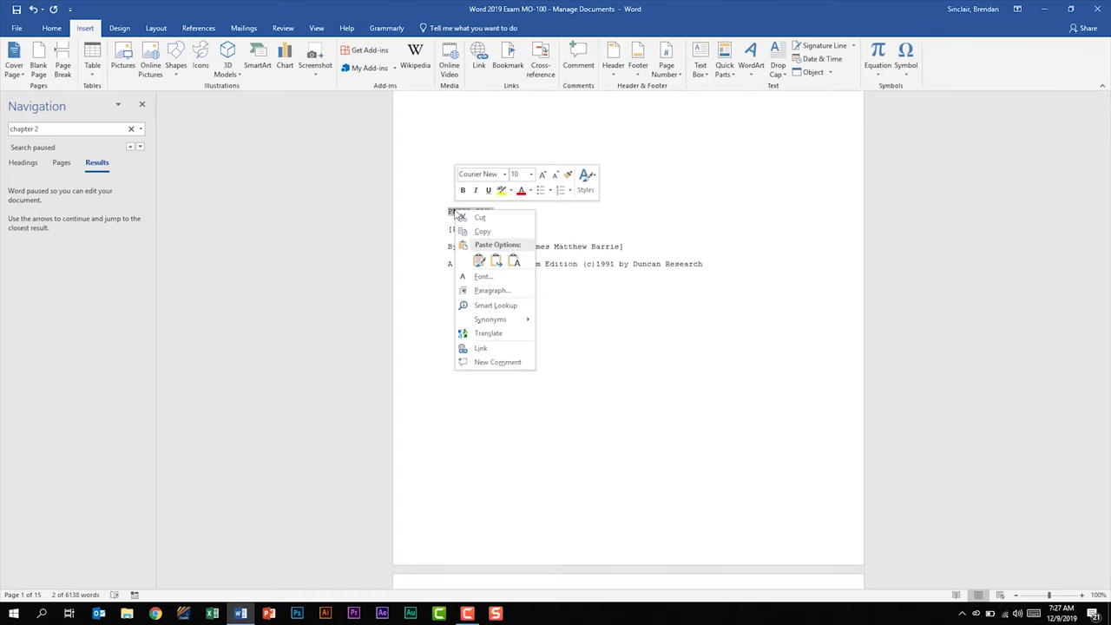
pyautogui.click(499, 348)
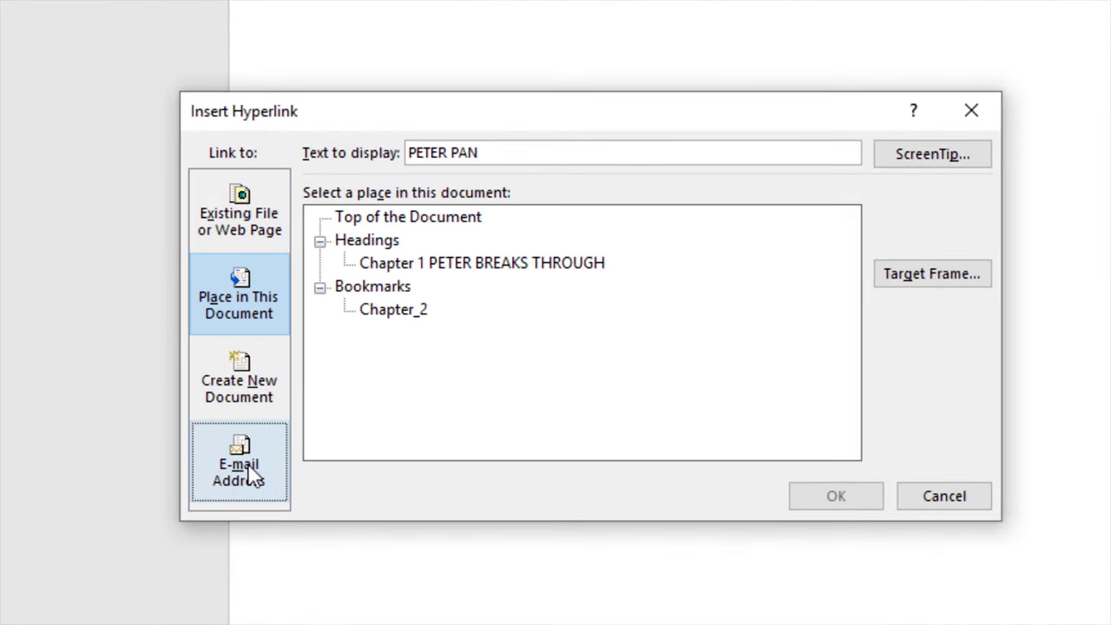
# Step: Fill in an e-mail link for the title with an e-mail address and the subject "Book"
pyautogui.click(268, 482)
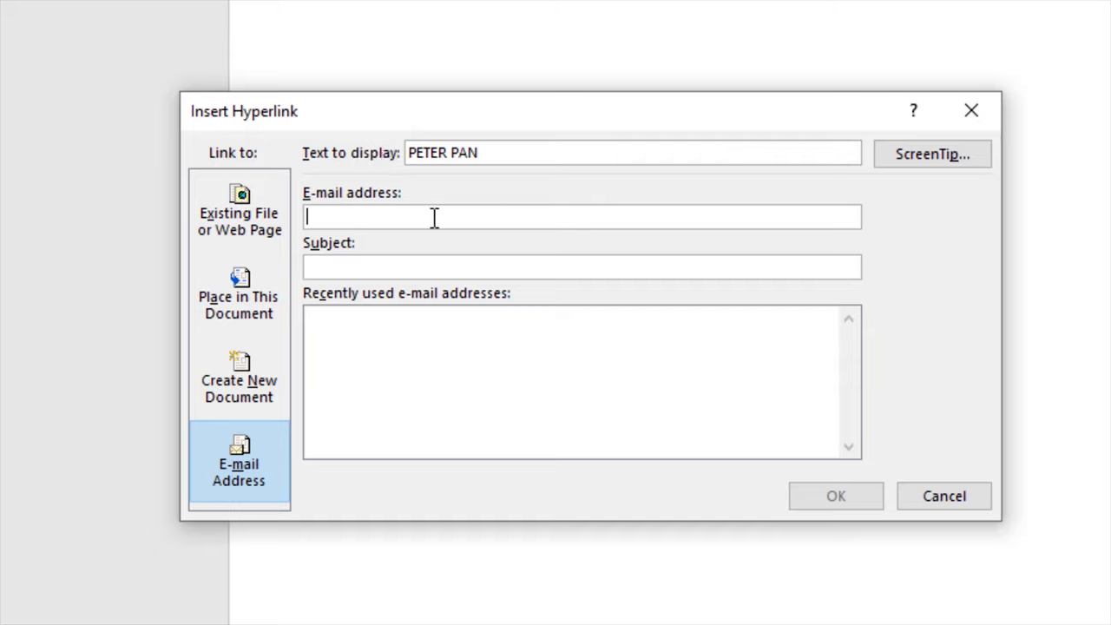
pyautogui.write('user@do')
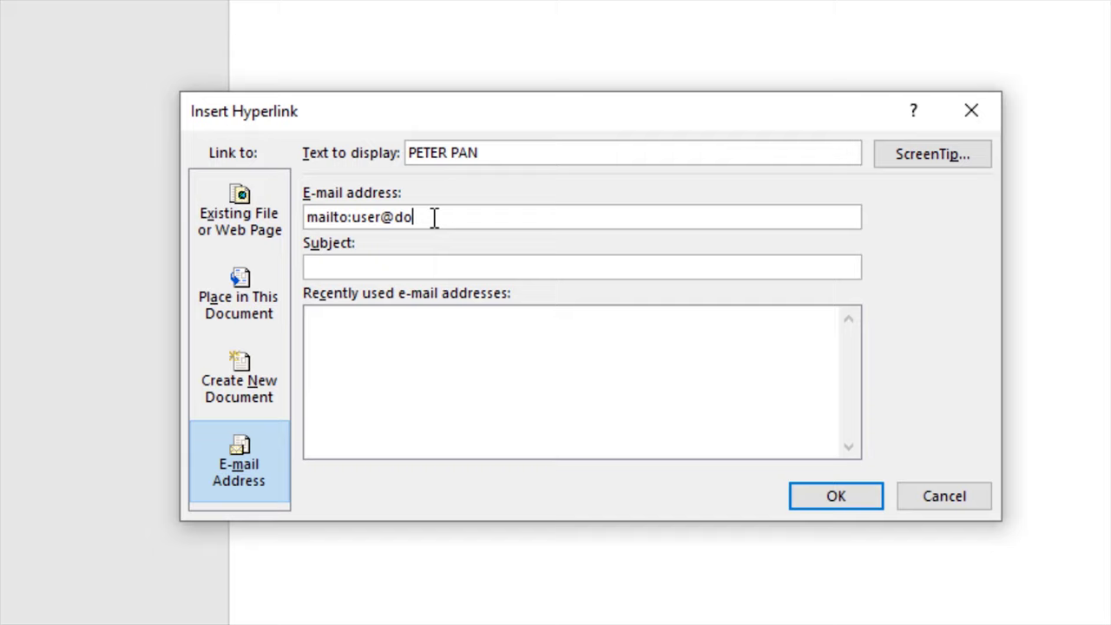
pyautogui.write('main.com')
pyautogui.click(430, 265)
pyautogui.write('Book')
pyautogui.click(269, 219)
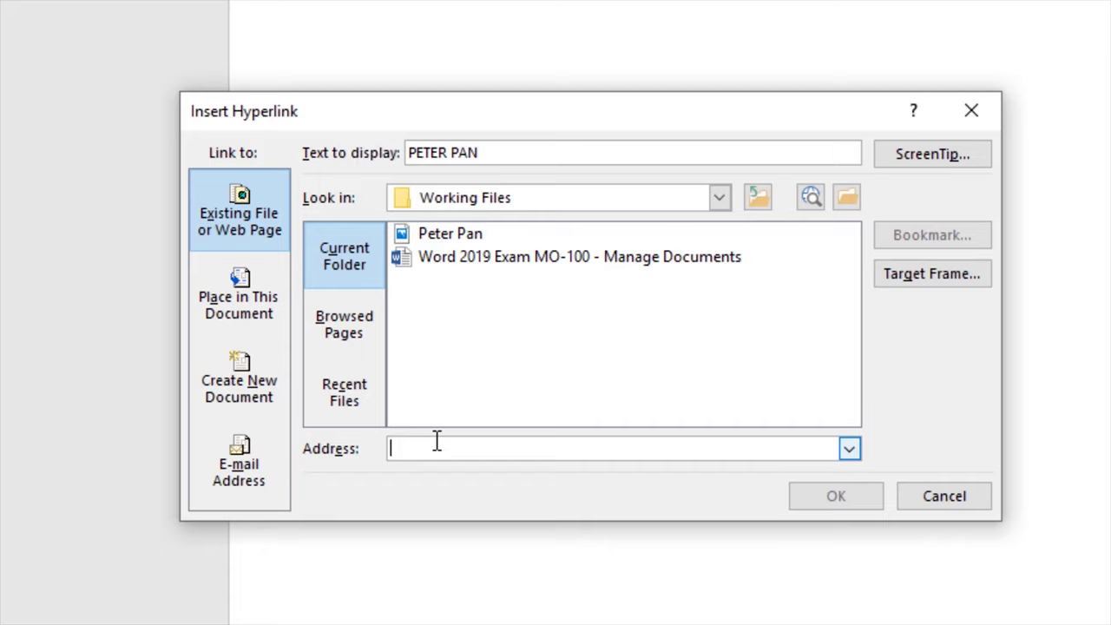
pyautogui.write('http://www.wikipedia.')
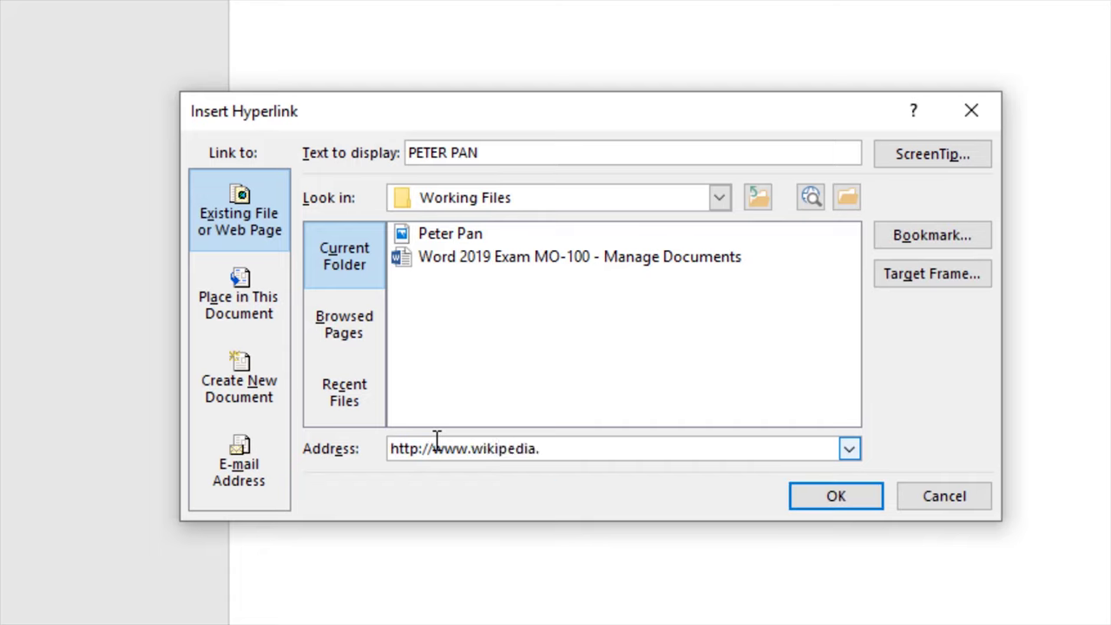
pyautogui.write('org/wiki/Peter_Pan')
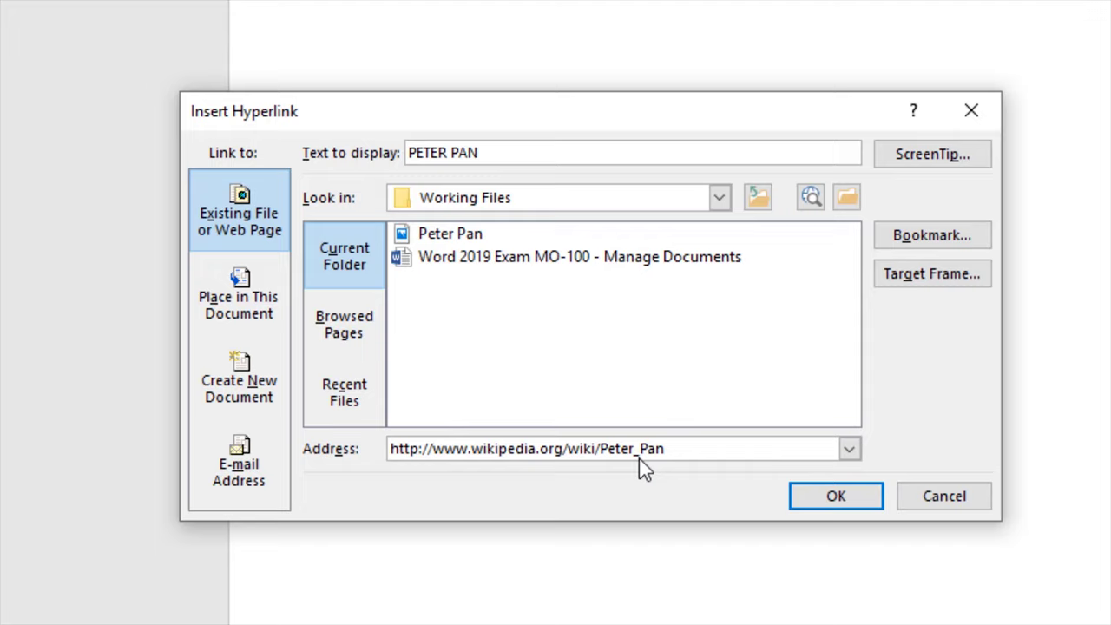
pyautogui.click(821, 501)
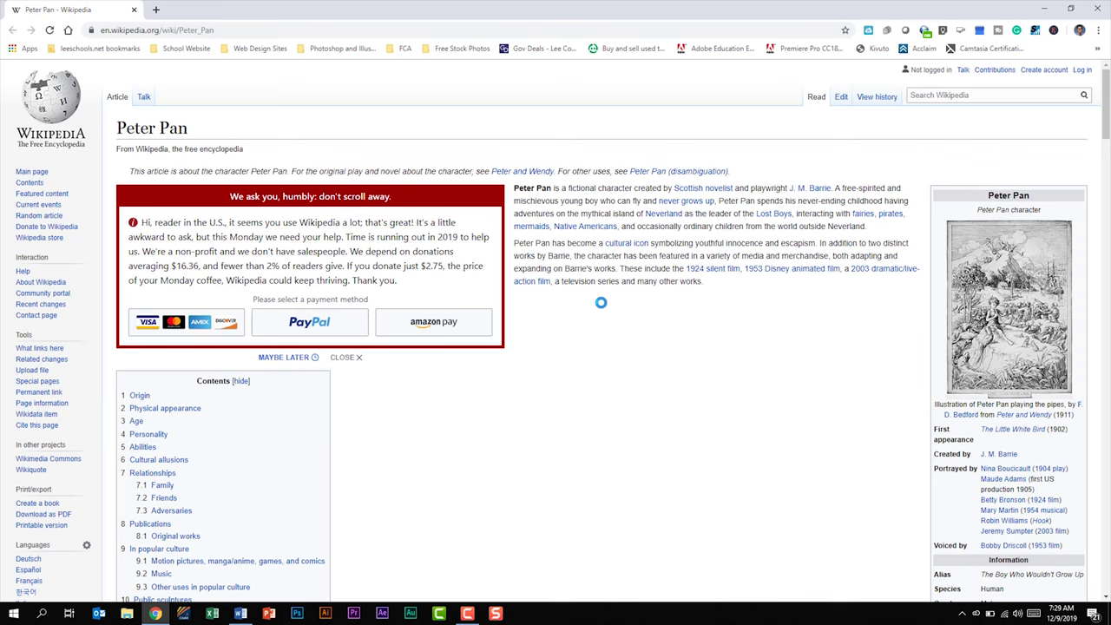
pyautogui.click(1046, 8)
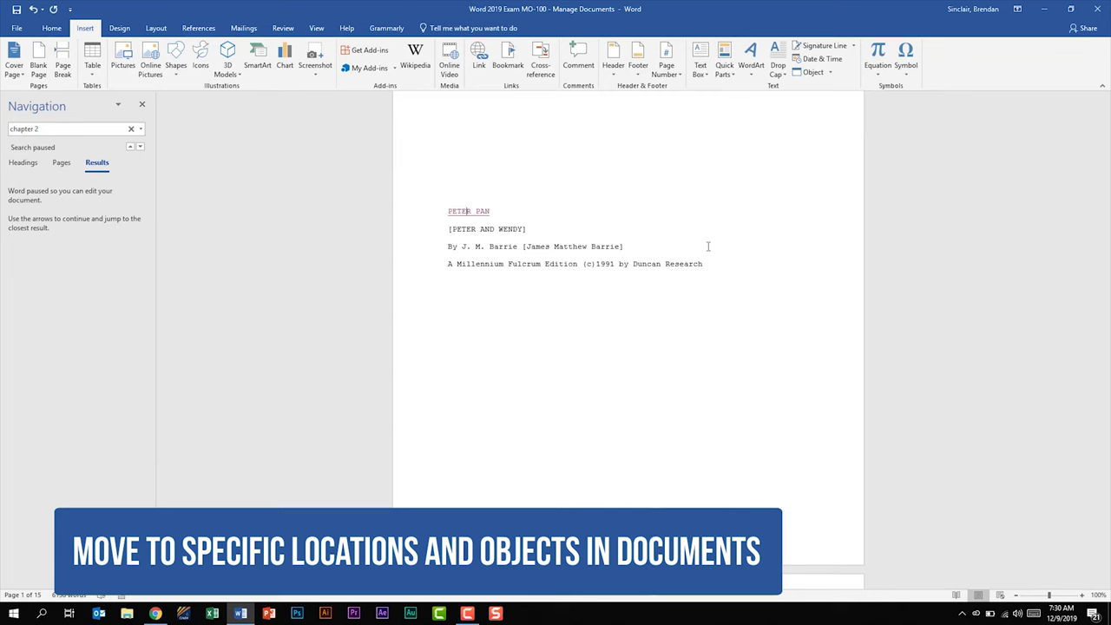
# Step: Use Go To to move to the Chapter_2 bookmark, and close the dialog
pyautogui.click(54, 29)
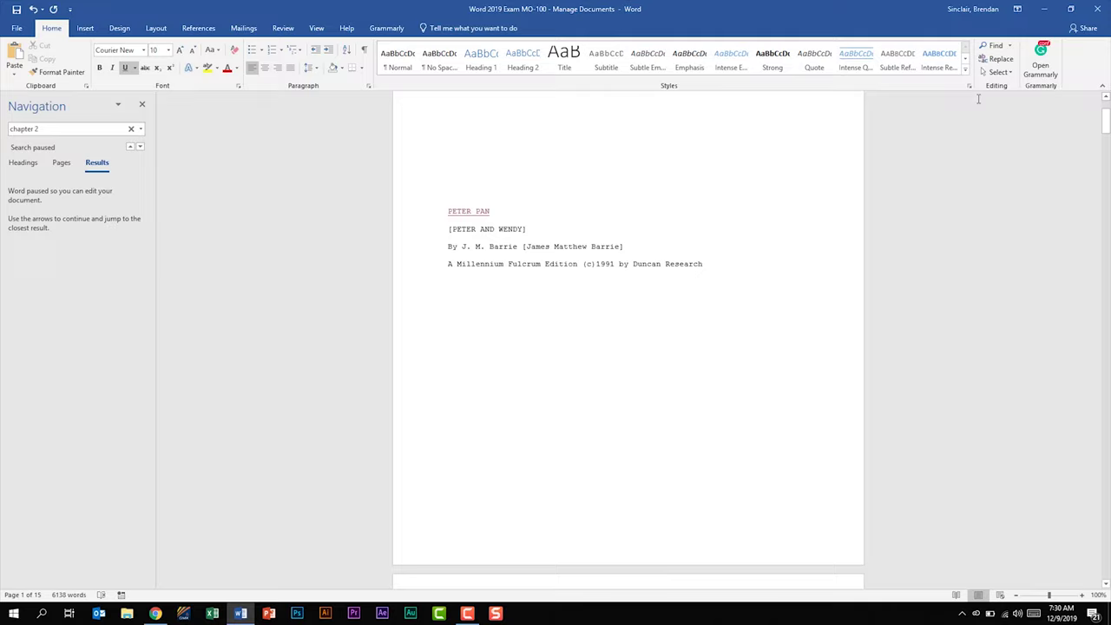
pyautogui.click(1013, 46)
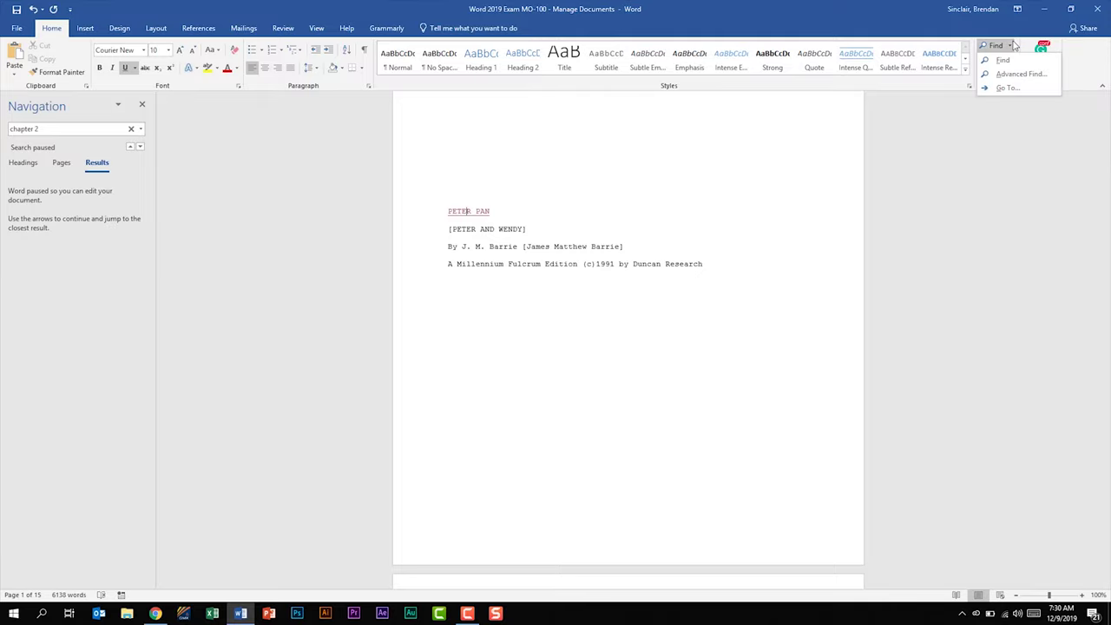
pyautogui.click(1009, 89)
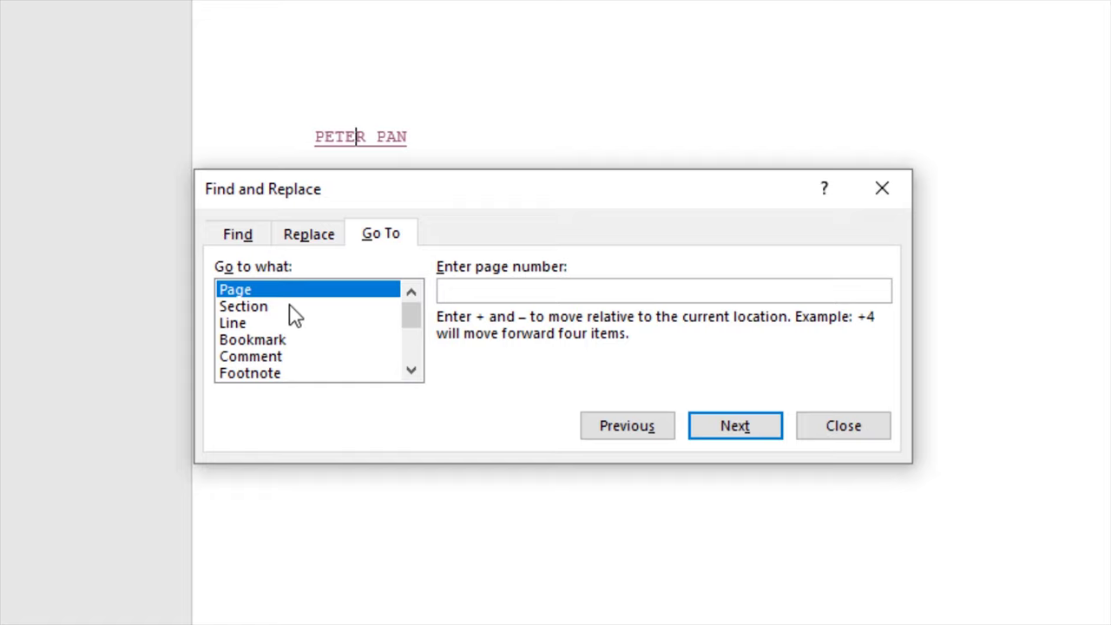
pyautogui.click(297, 344)
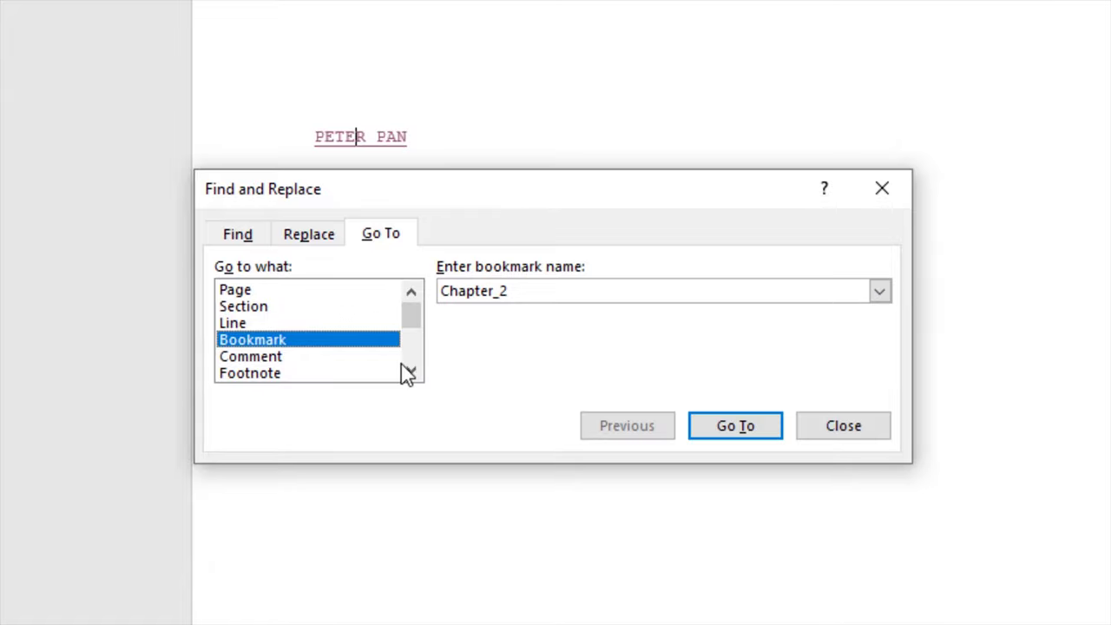
pyautogui.moveTo(422, 322)
pyautogui.mouseDown()
pyautogui.moveTo(422, 360)
pyautogui.moveTo(422, 322)
pyautogui.mouseUp()
pyautogui.click(742, 439)
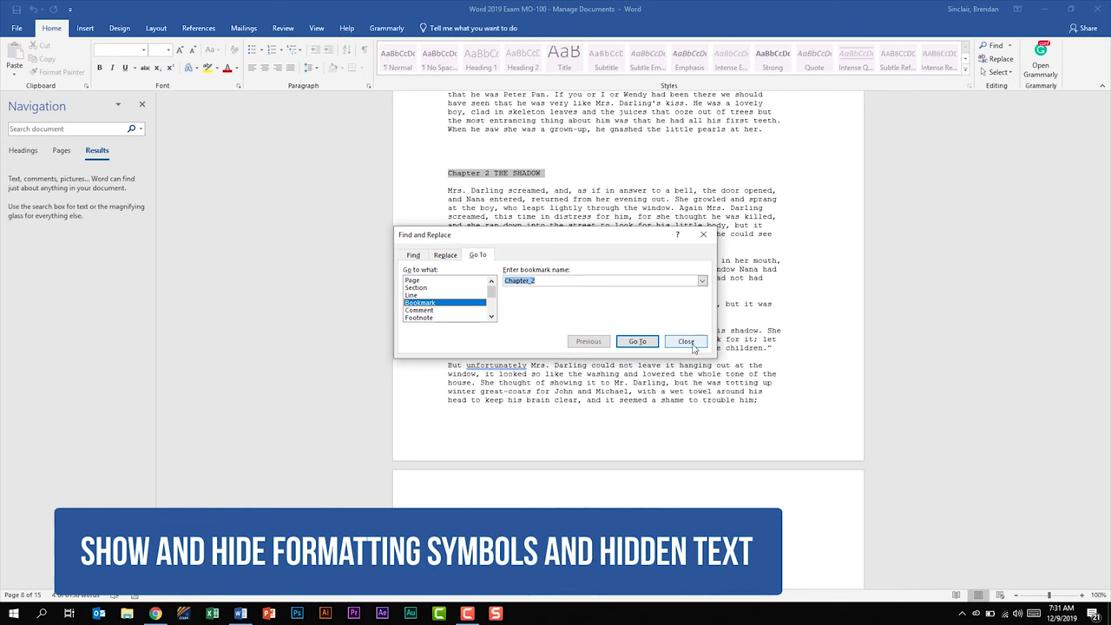
pyautogui.click(688, 342)
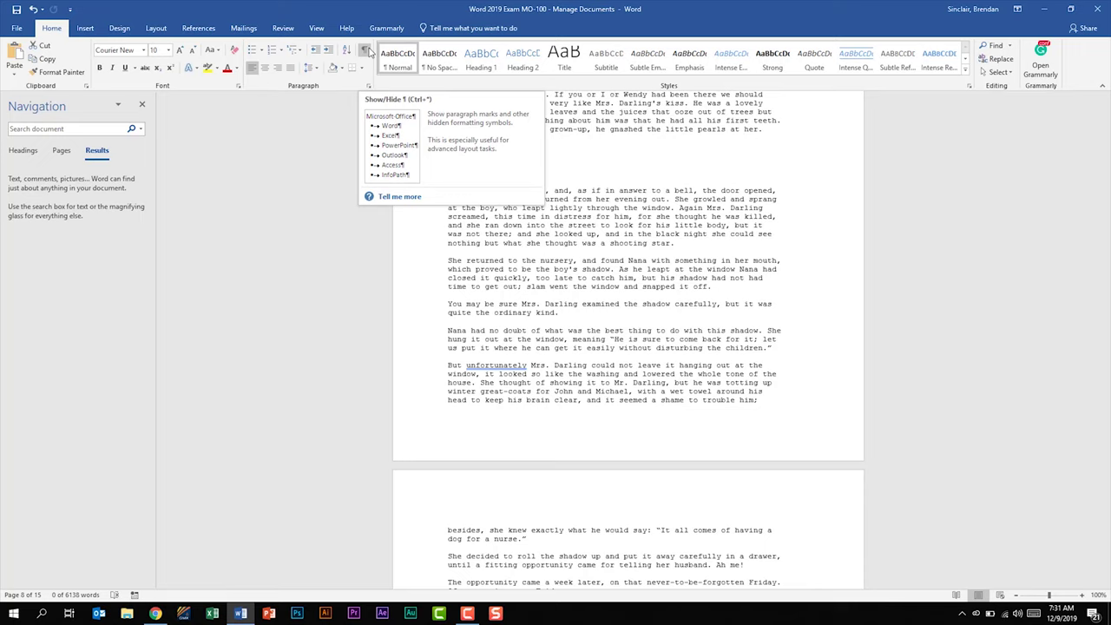
# Step: Show the formatting symbols and insert a tab at the start of the first paragraph under Chapter 2 THE SHADOW
pyautogui.click(368, 52)
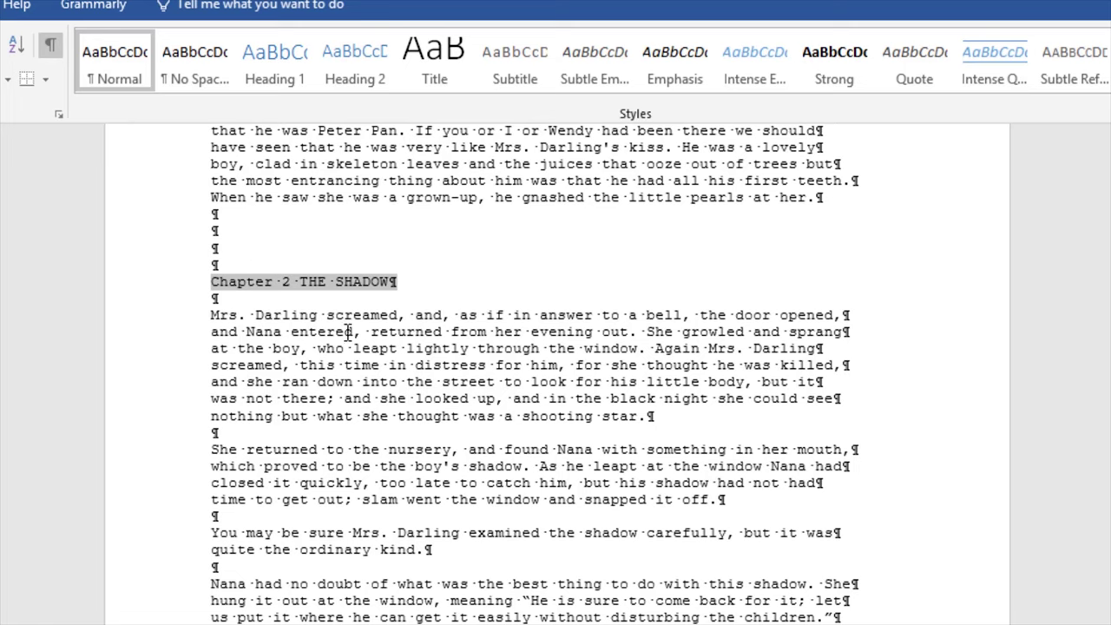
pyautogui.click(214, 314)
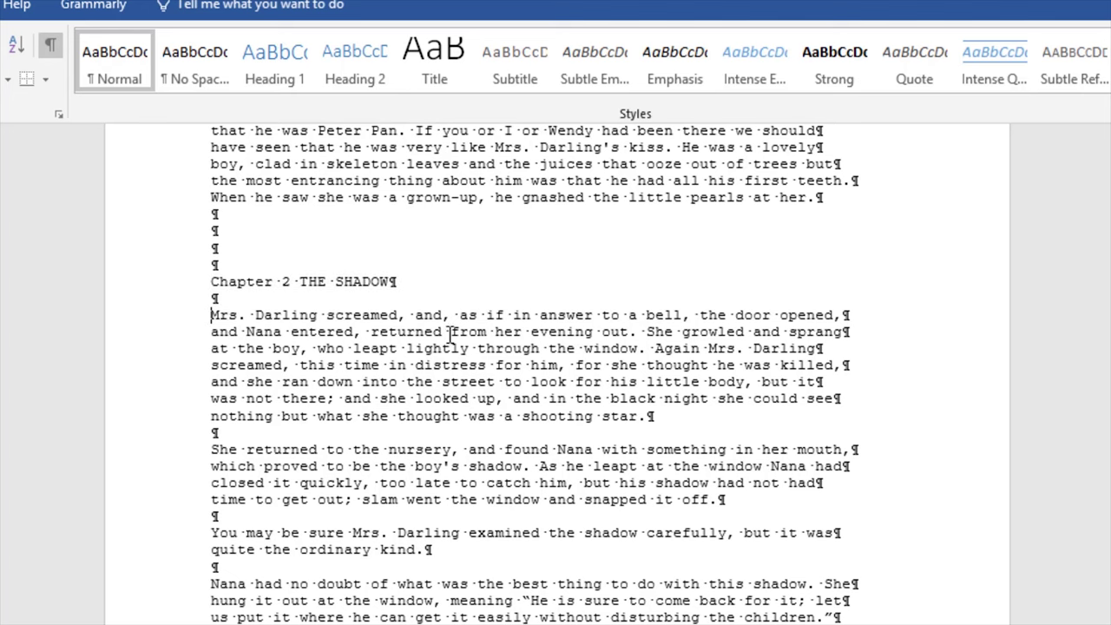
pyautogui.press('Tab')
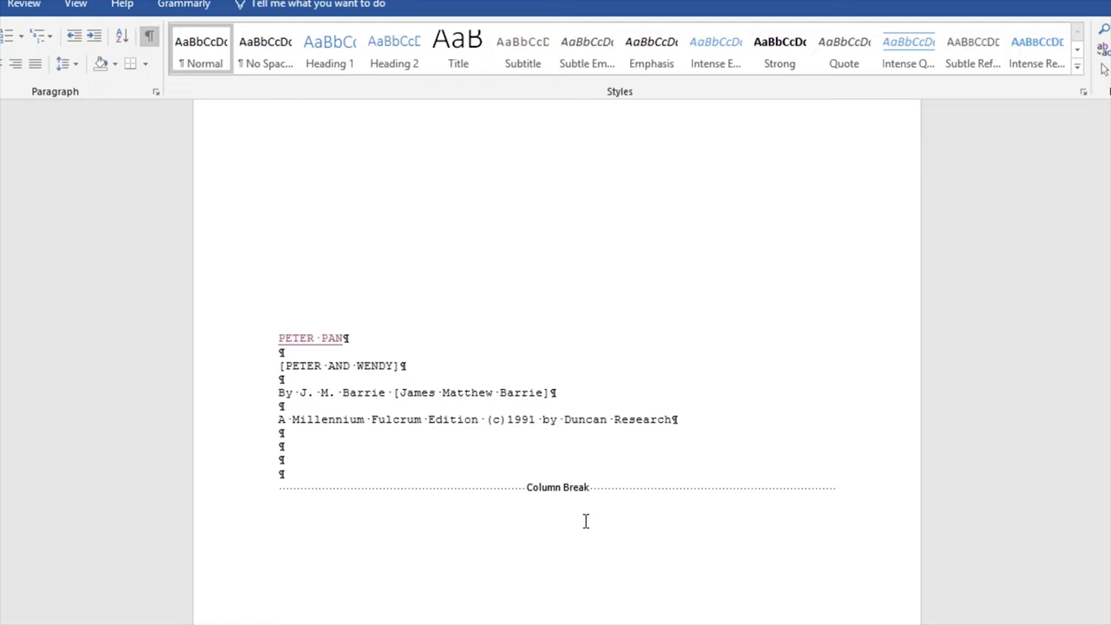
pyautogui.click(151, 36)
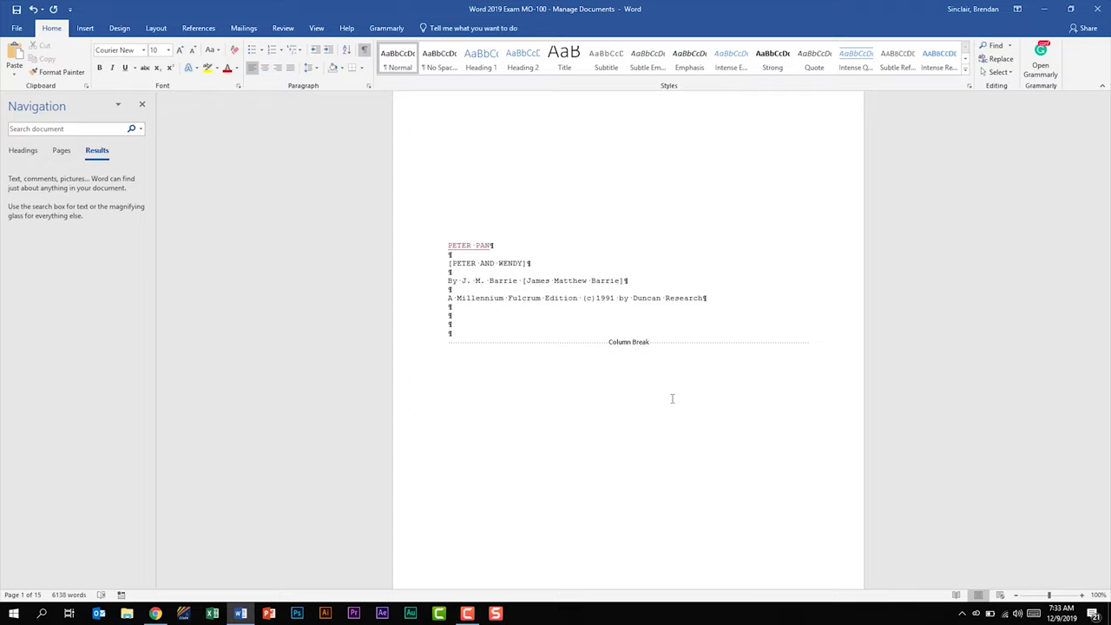
# Step: Lay out the document text in three columns to see the effect of the column break after the title block
pyautogui.click(154, 30)
pyautogui.click(107, 63)
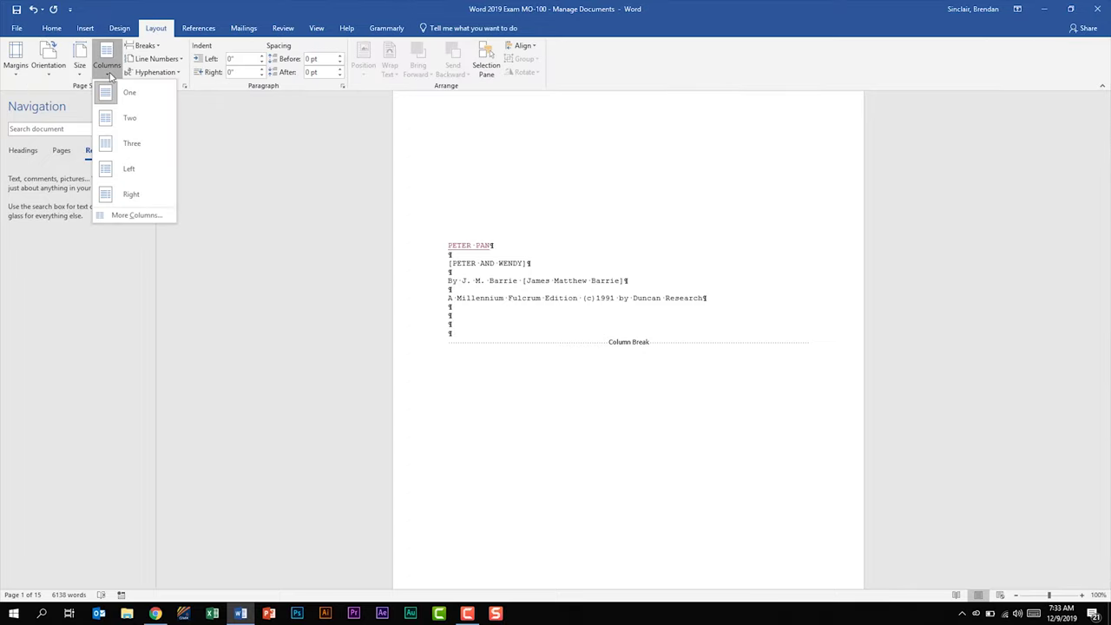
pyautogui.click(125, 142)
pyautogui.moveTo(1107, 128); pyautogui.dragTo(1108, 110)
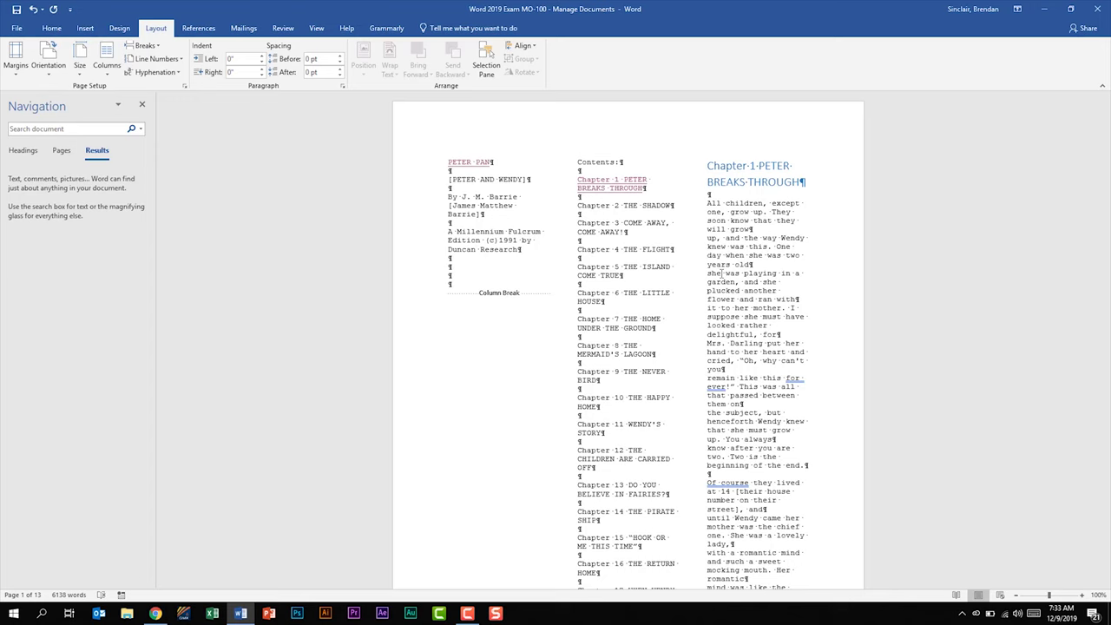
pyautogui.click(52, 29)
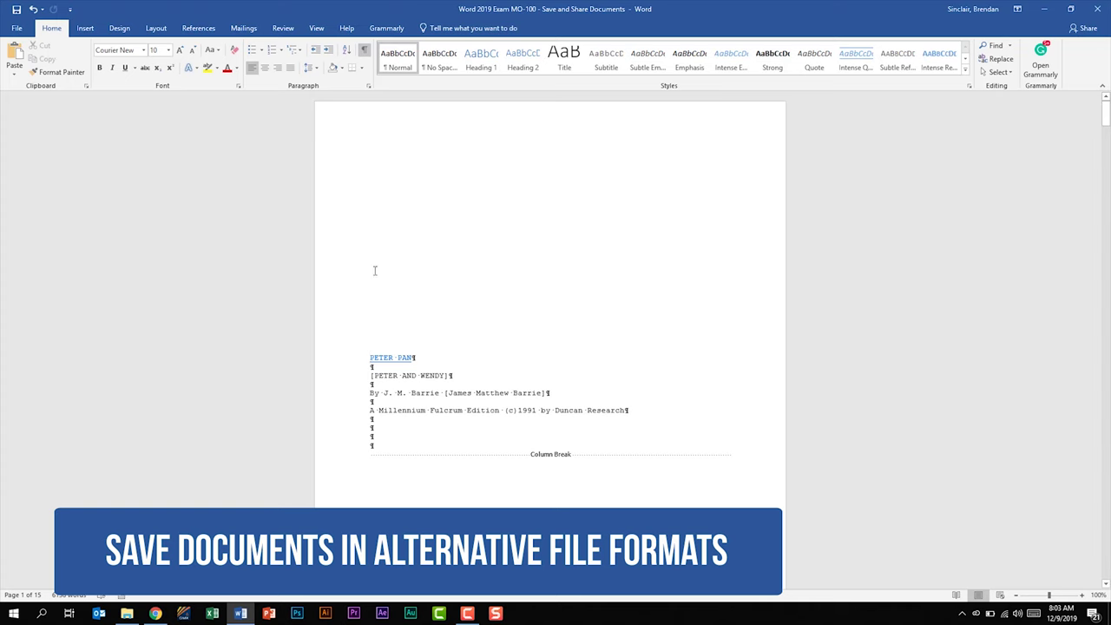
# Step: Examine the file formats available for saving a copy of the document in the Working Files folder, without saving
pyautogui.click(18, 28)
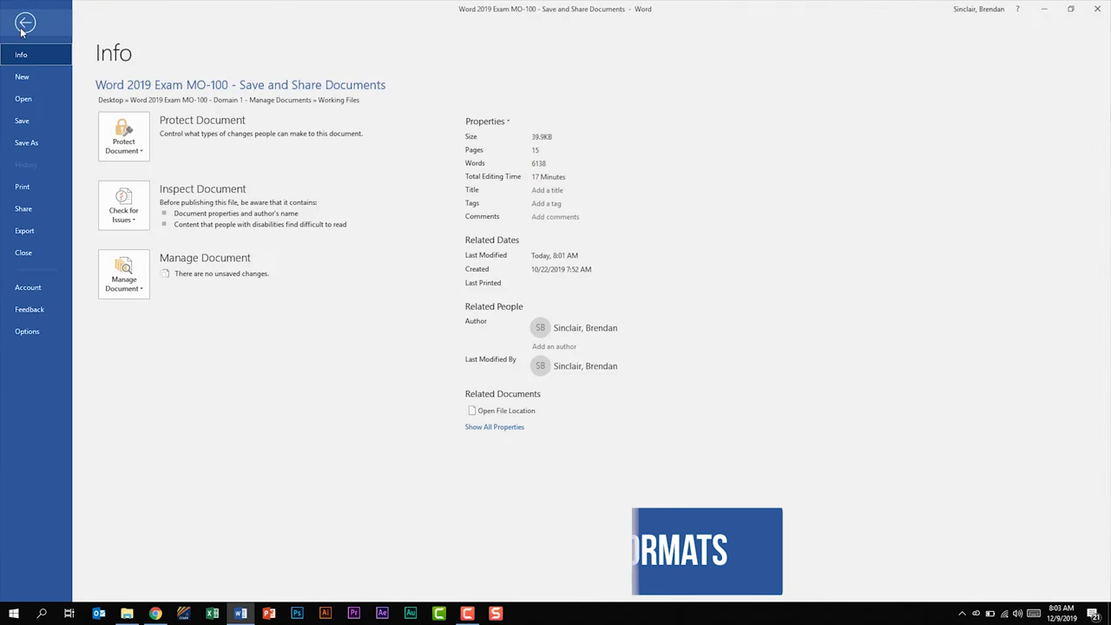
pyautogui.click(49, 146)
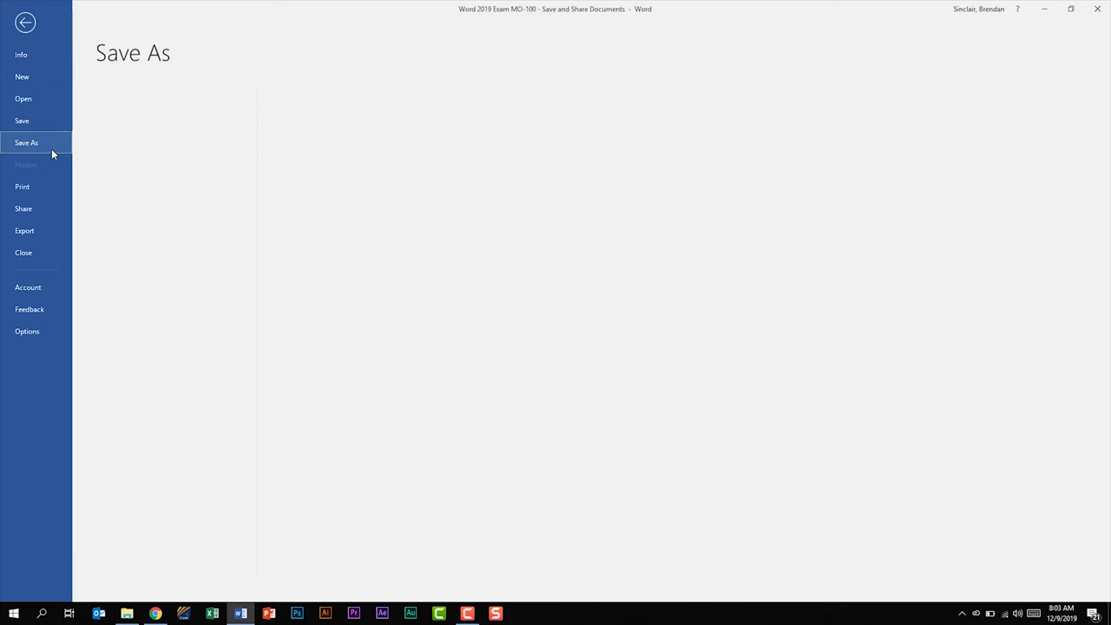
pyautogui.click(201, 337)
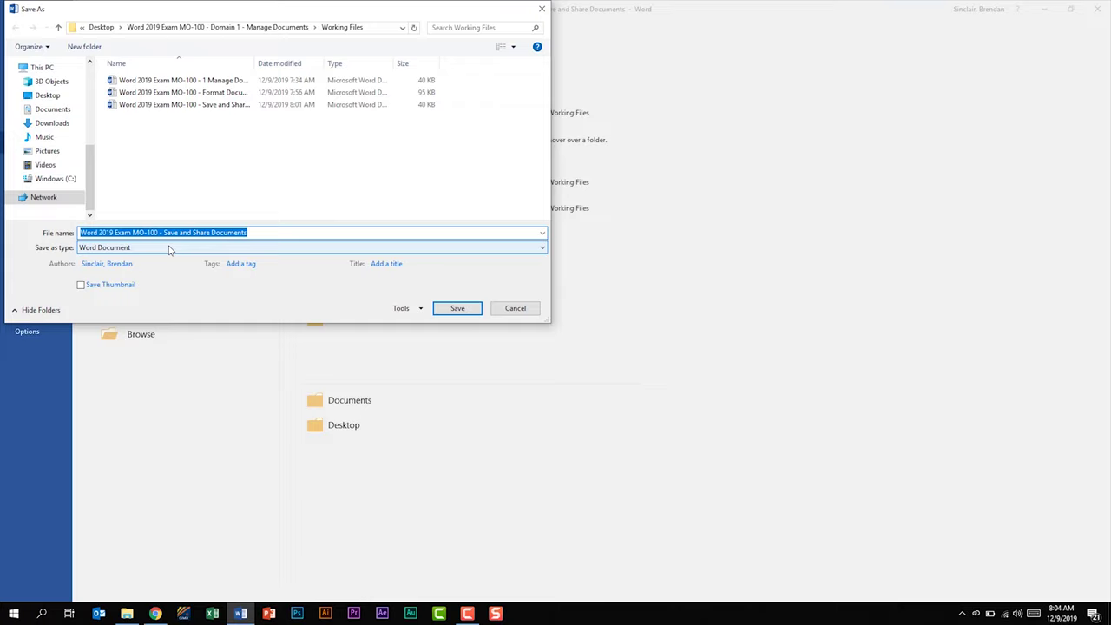
pyautogui.click(171, 250)
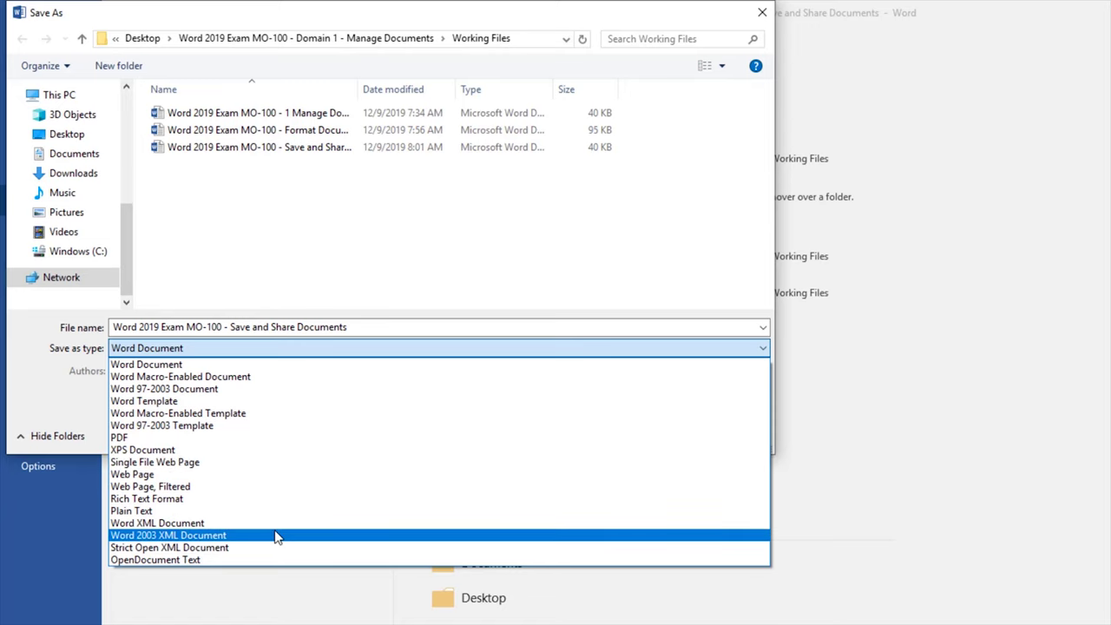
pyautogui.click(518, 250)
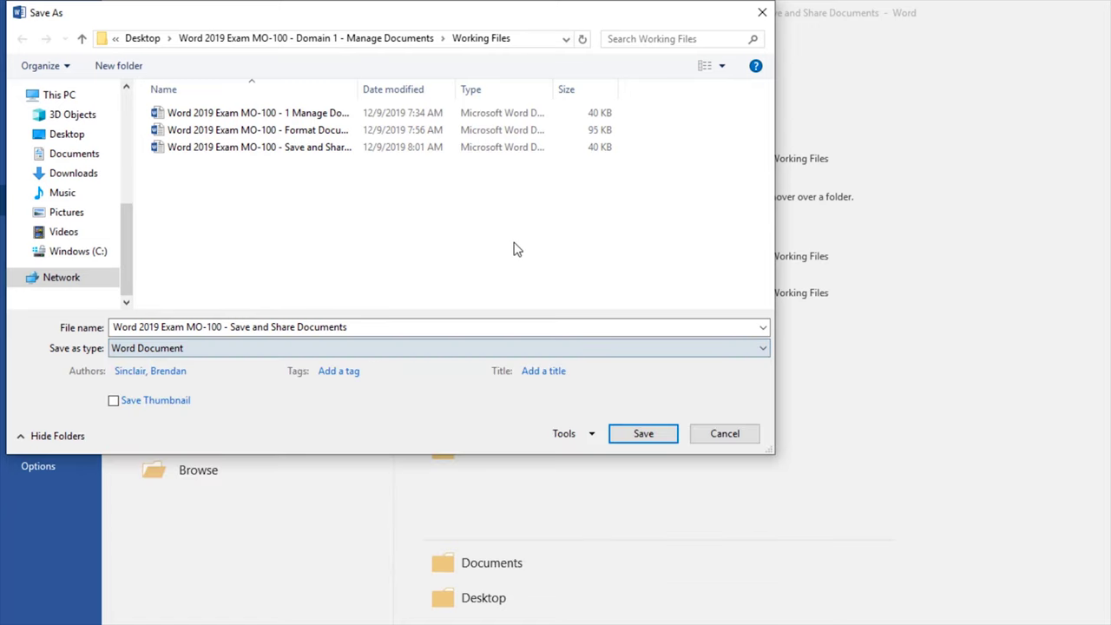
pyautogui.click(725, 434)
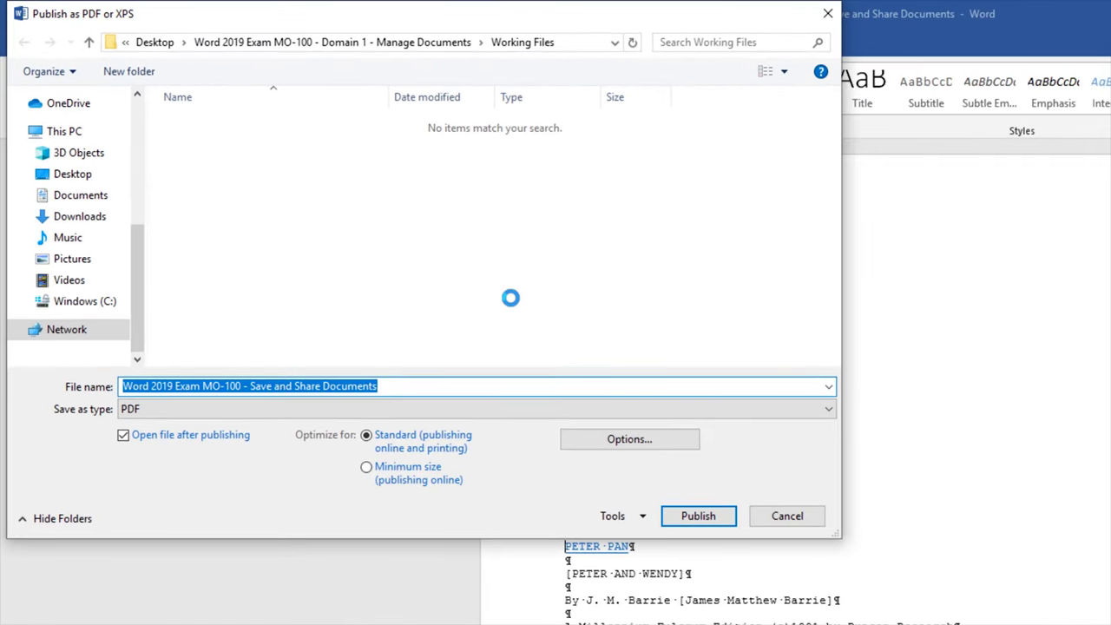
# Step: Examine the file types and publishing options for exporting the document as PDF or XPS, without publishing
pyautogui.click(165, 408)
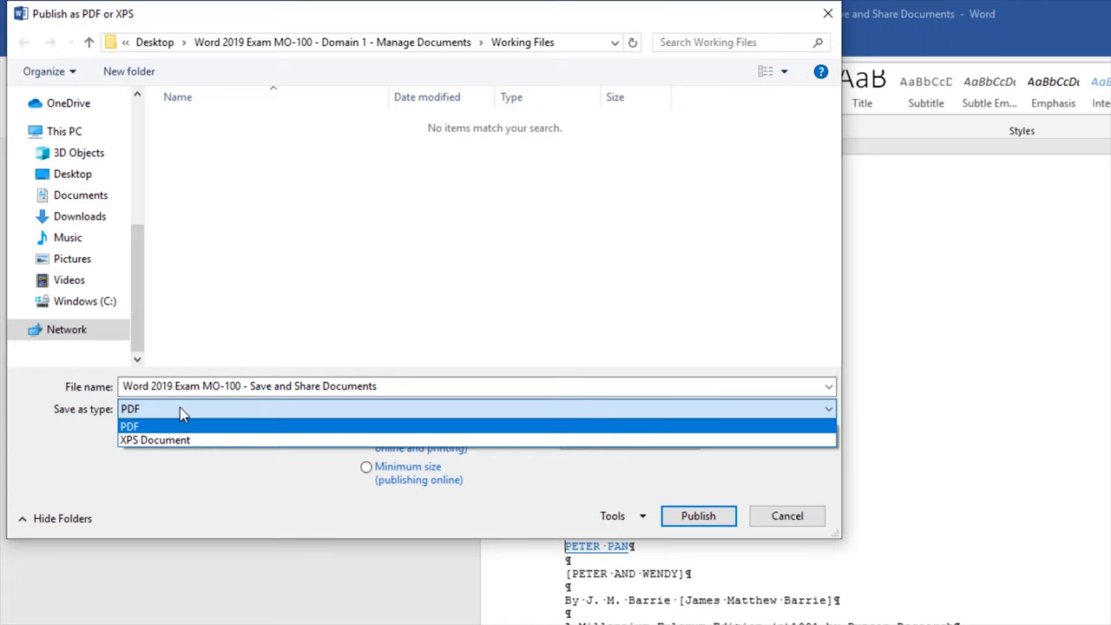
pyautogui.click(180, 408)
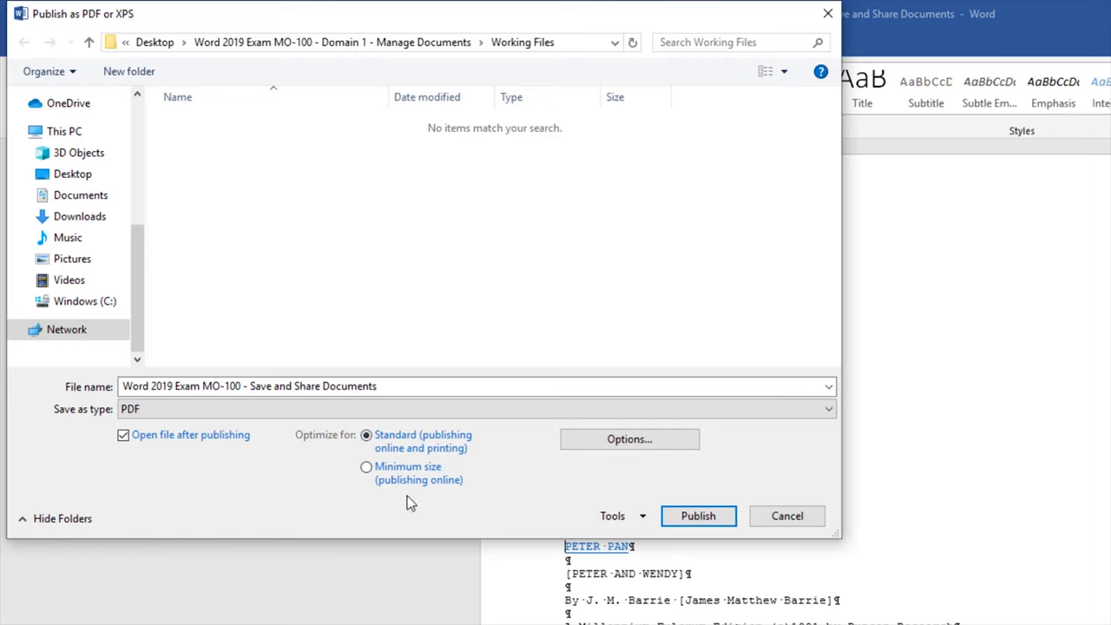
pyautogui.click(661, 440)
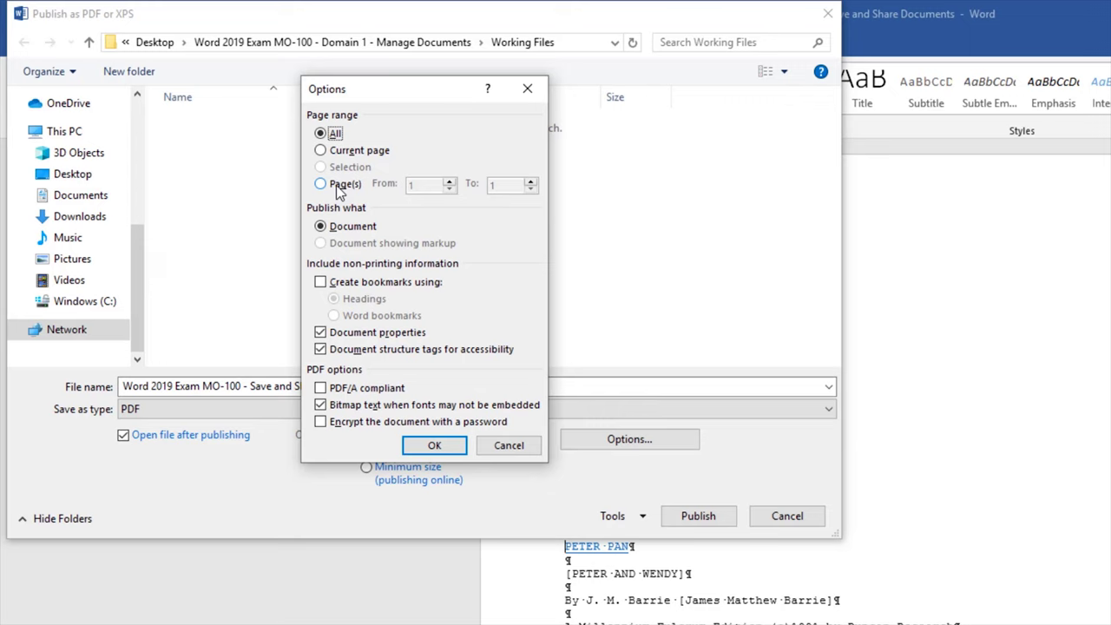
pyautogui.click(511, 446)
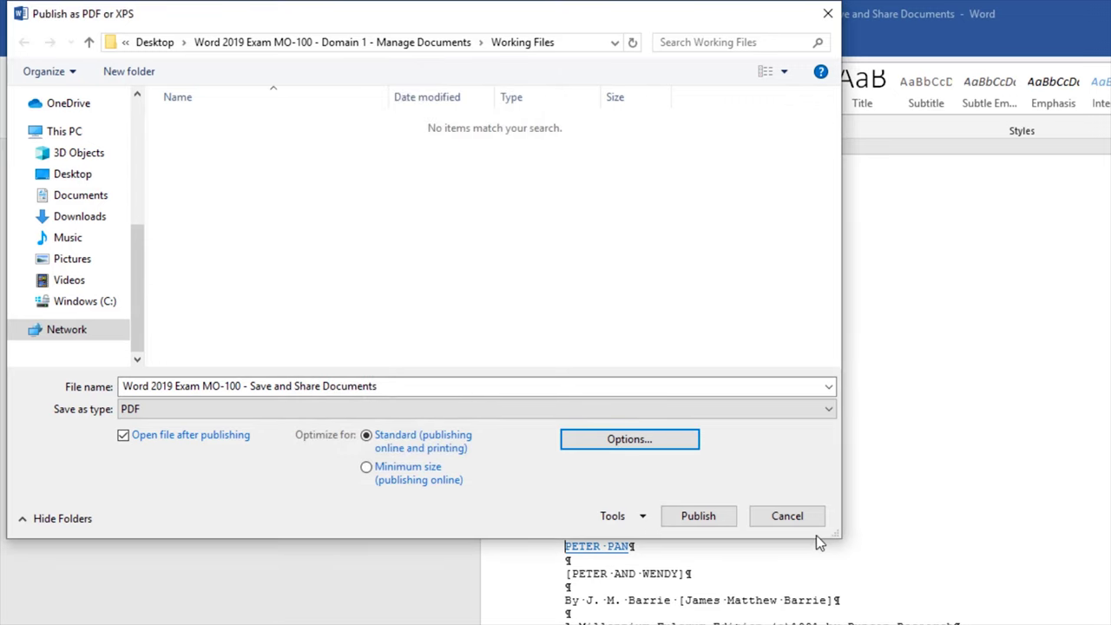
pyautogui.click(810, 524)
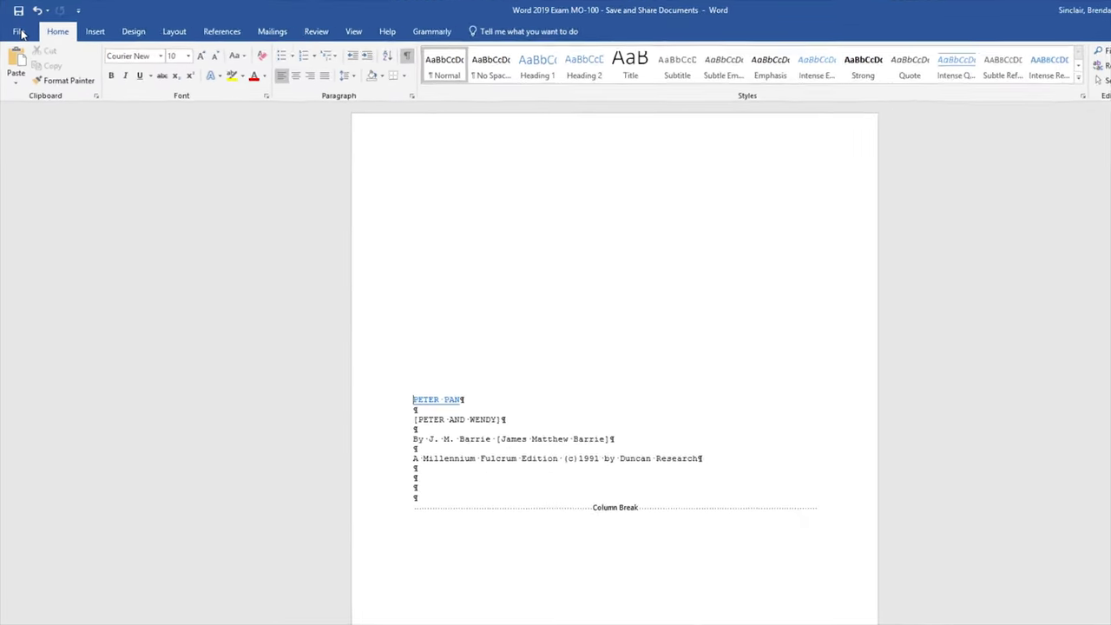
# Step: Review the export choices for changing the document's file type, and select Save as Another File Type
pyautogui.click(17, 30)
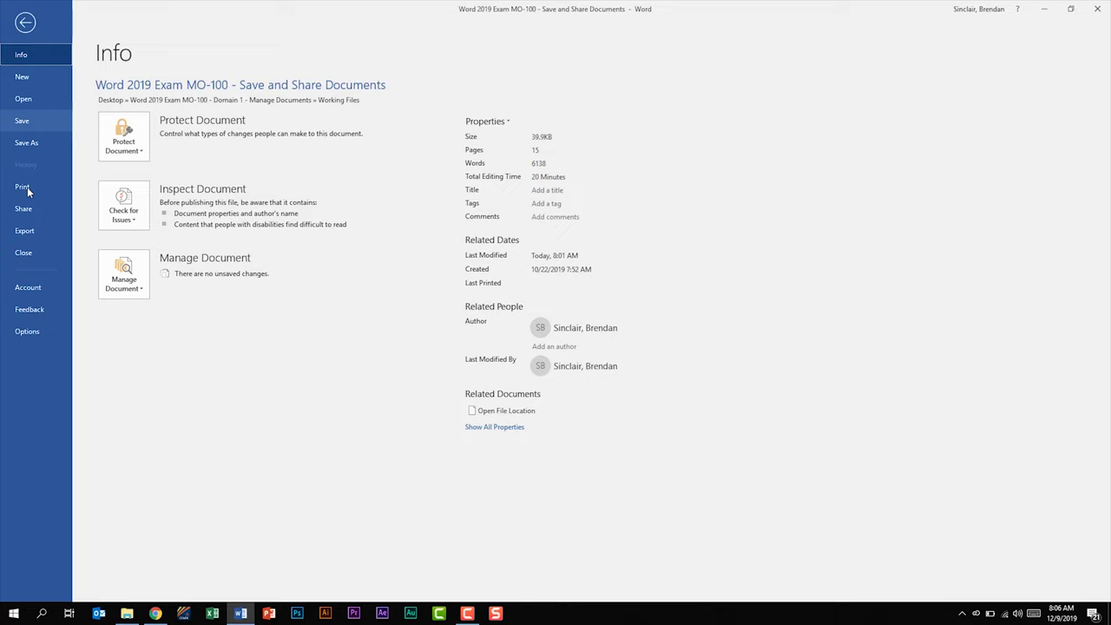
pyautogui.click(26, 231)
pyautogui.click(171, 147)
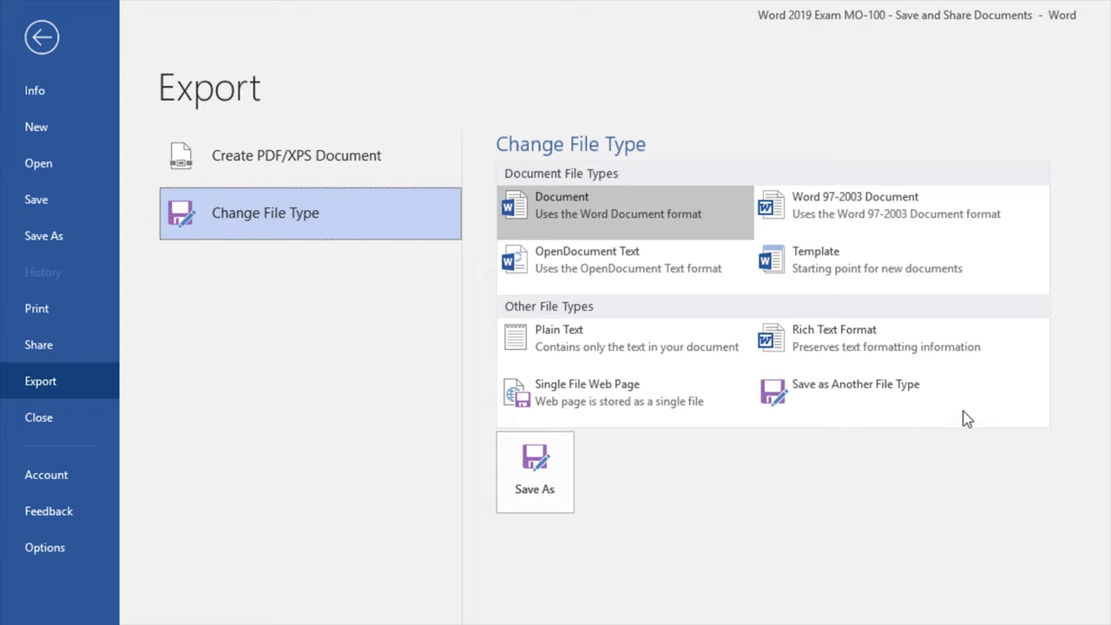
pyautogui.click(873, 393)
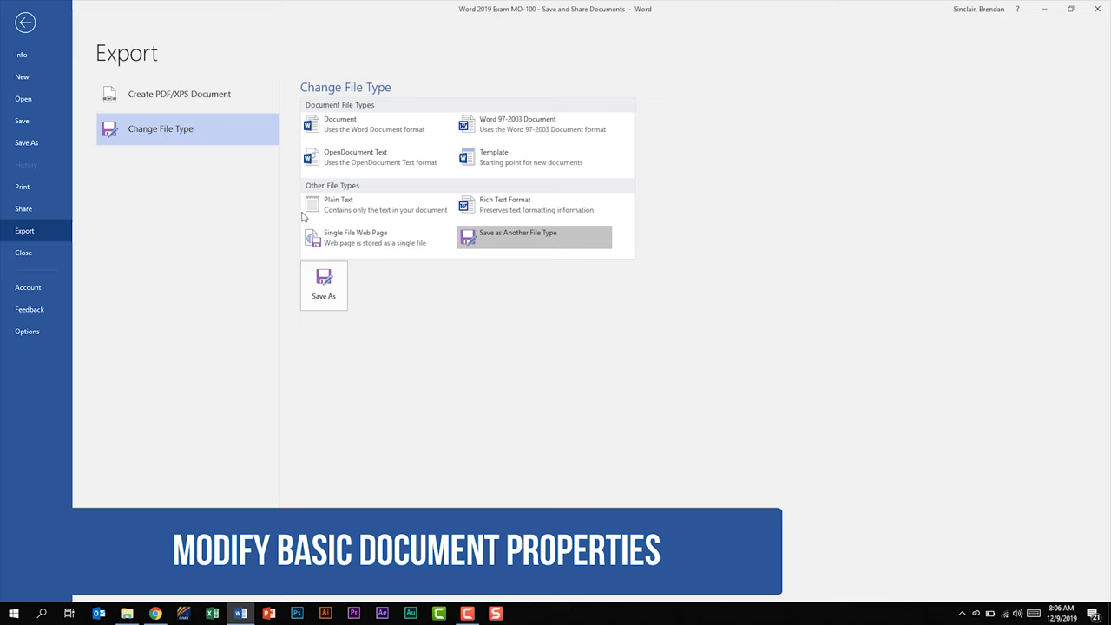
# Step: Set the document's Title property to "Word" and show all of the document properties
pyautogui.click(35, 56)
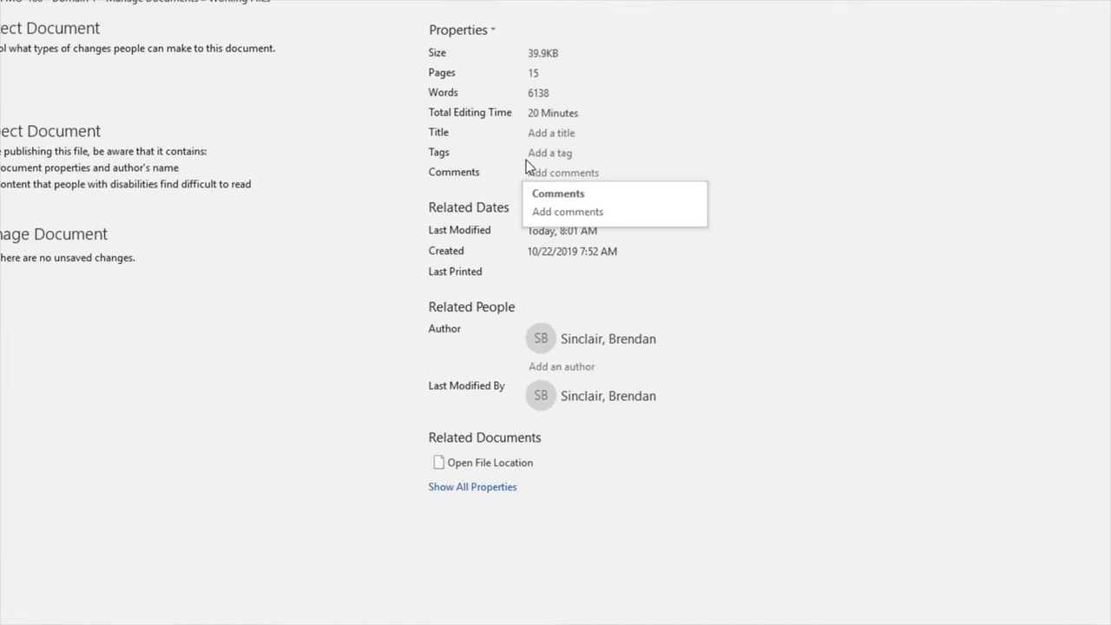
pyautogui.click(553, 133)
pyautogui.write('Word')
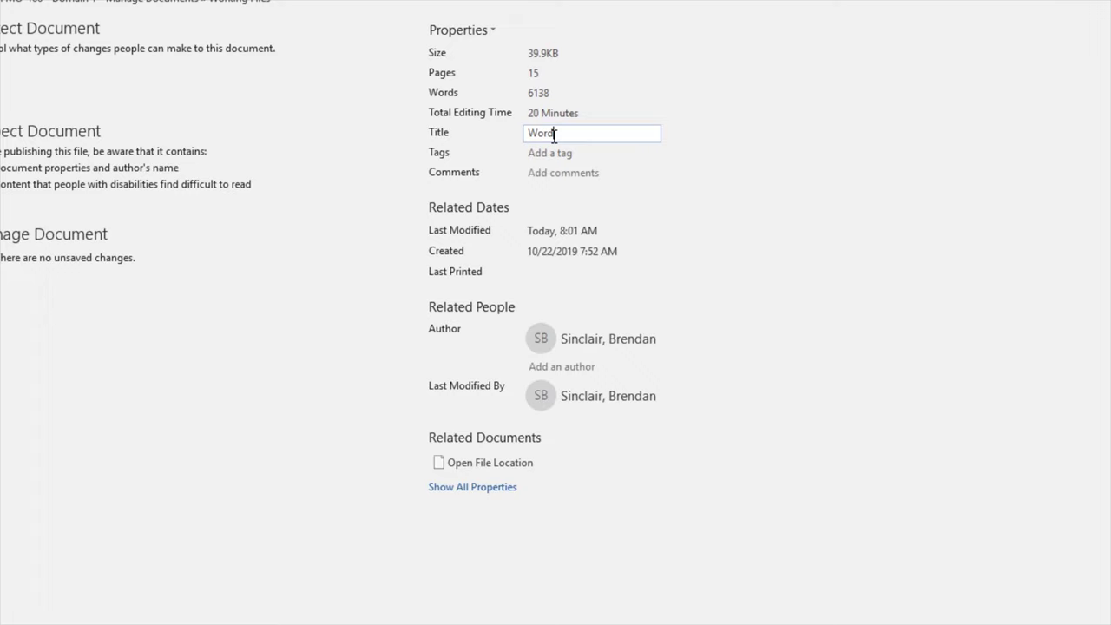
pyautogui.click(898, 76)
pyautogui.click(480, 487)
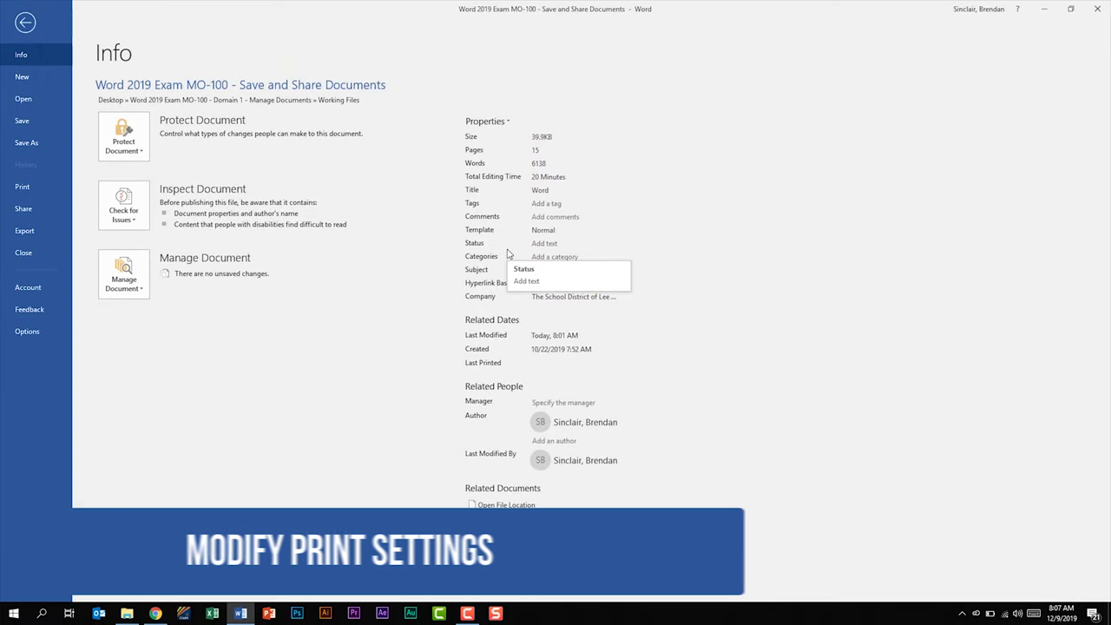
# Step: Examine the document's print settings for the page range and for one-sided or two-sided printing, keeping the current choices
pyautogui.click(42, 190)
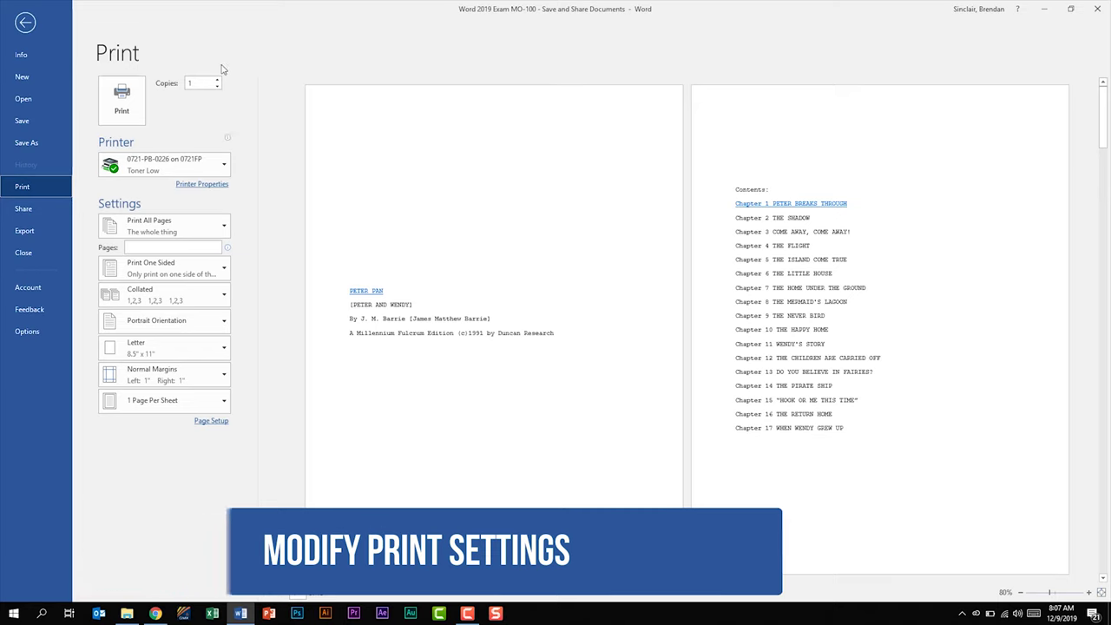
pyautogui.click(199, 227)
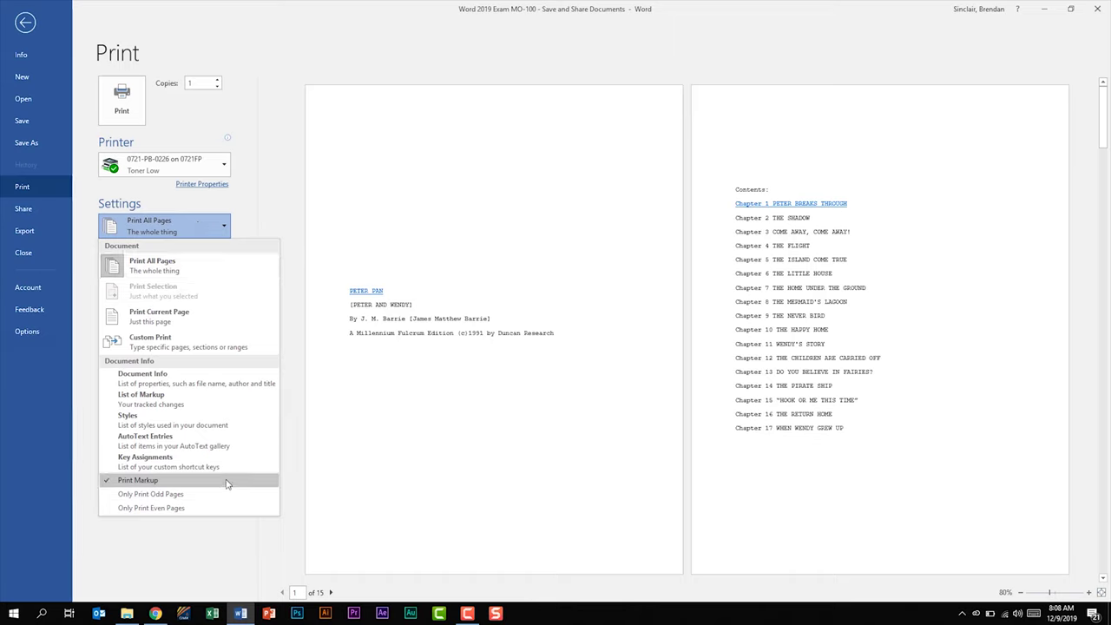
pyautogui.click(195, 273)
pyautogui.click(195, 273)
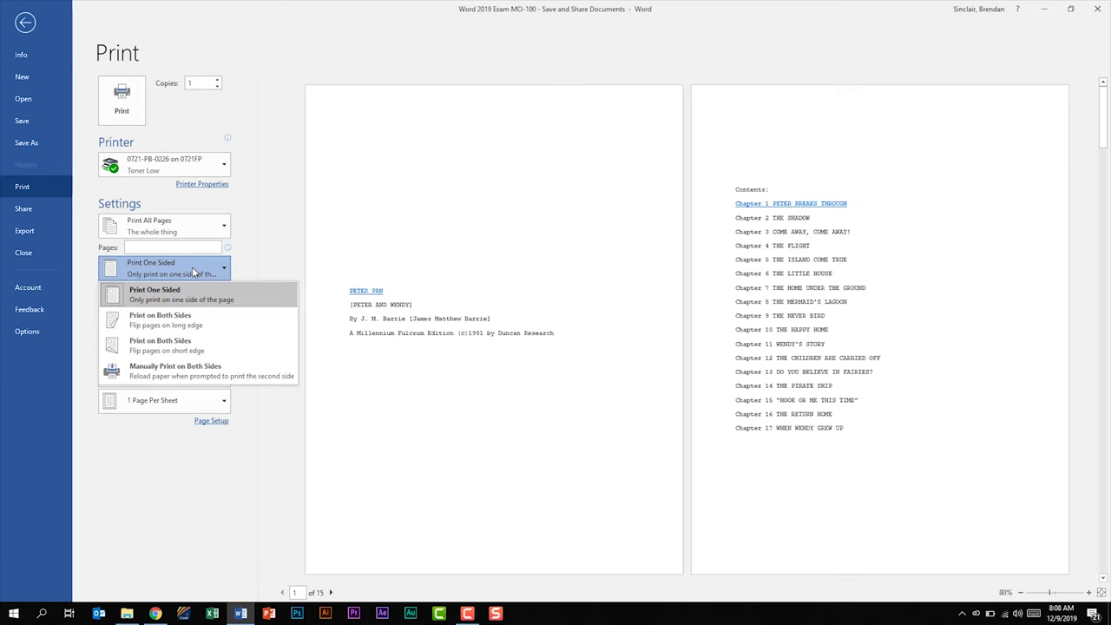
pyautogui.click(195, 273)
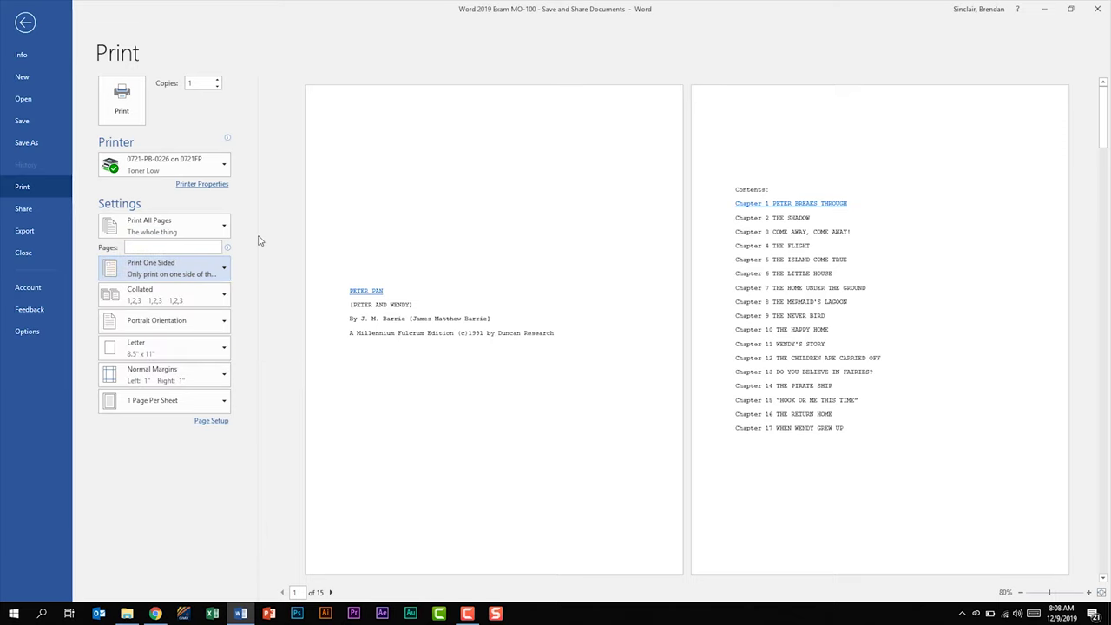
# Step: Examine the print collation and page orientation options, keeping Collated and Portrait Orientation
pyautogui.click(203, 300)
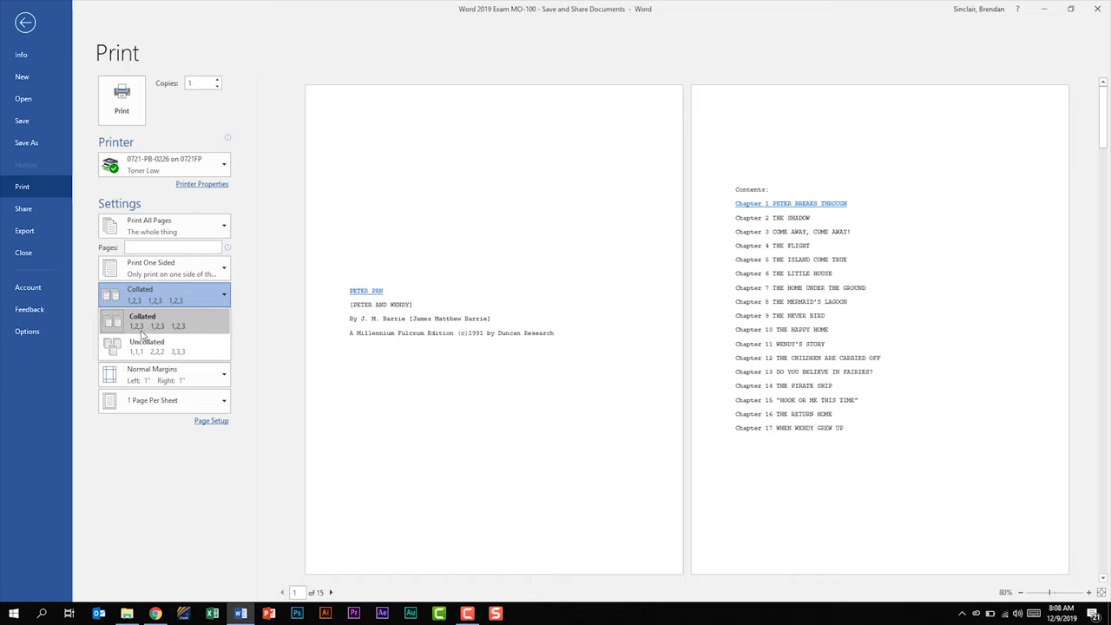
pyautogui.click(216, 299)
pyautogui.click(212, 326)
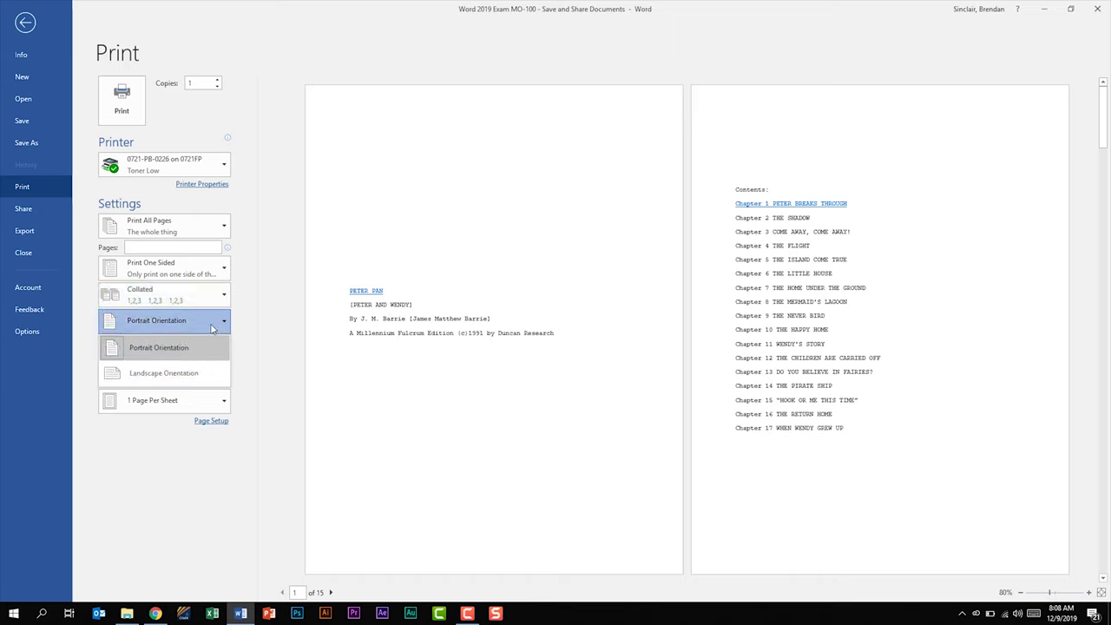
pyautogui.click(210, 347)
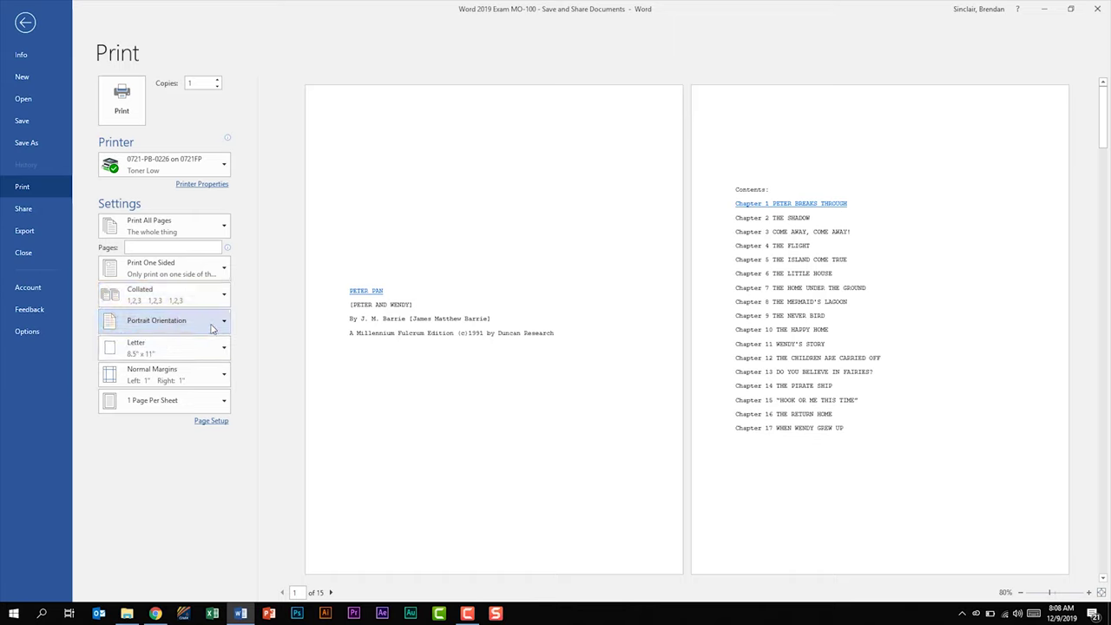
# Step: Set the document to print 2 pages per sheet, and review the Page Setup margin options without changing them
pyautogui.click(214, 401)
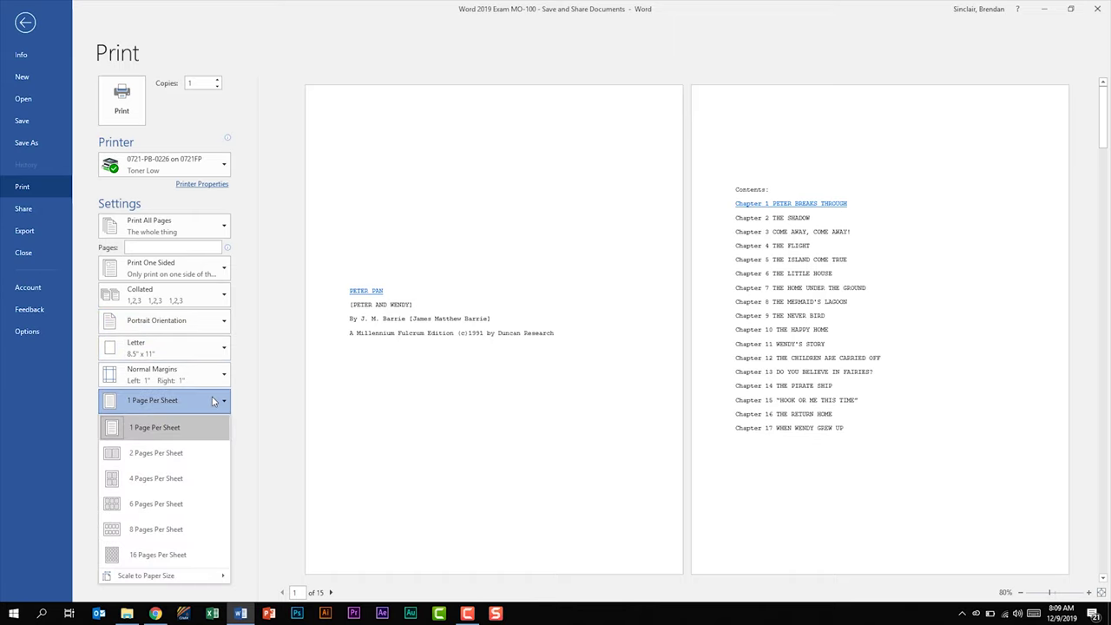
pyautogui.click(178, 452)
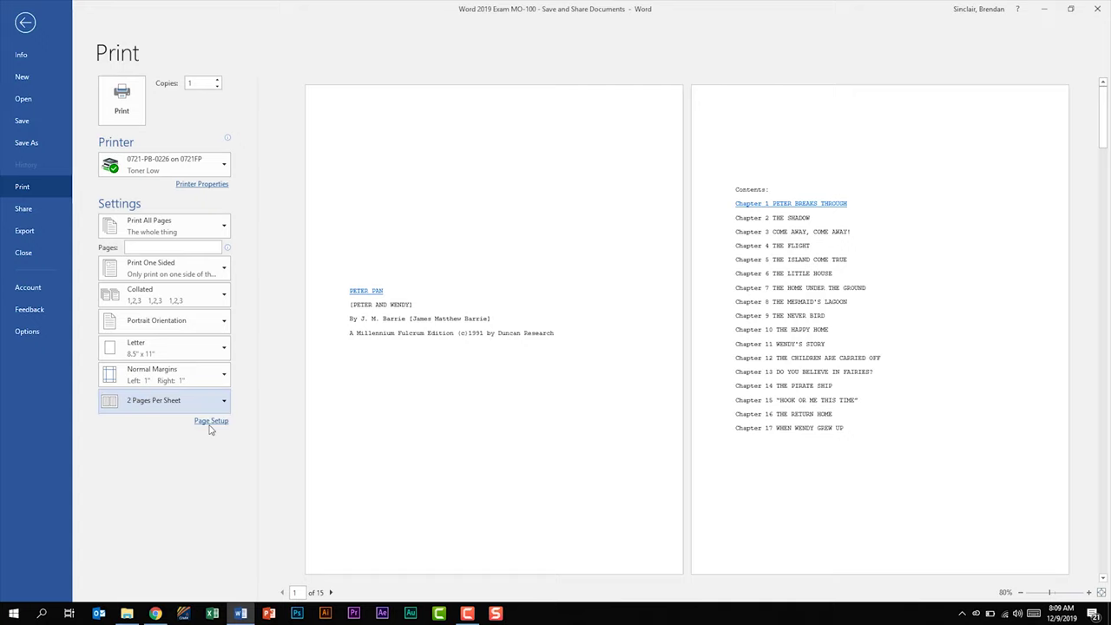
pyautogui.click(212, 422)
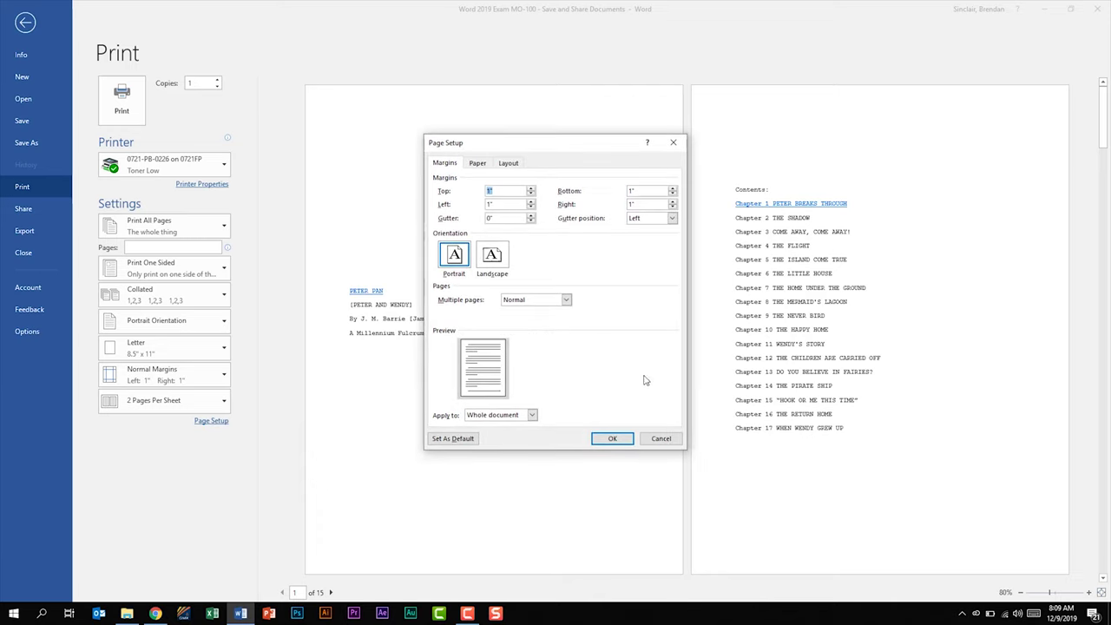
pyautogui.click(659, 438)
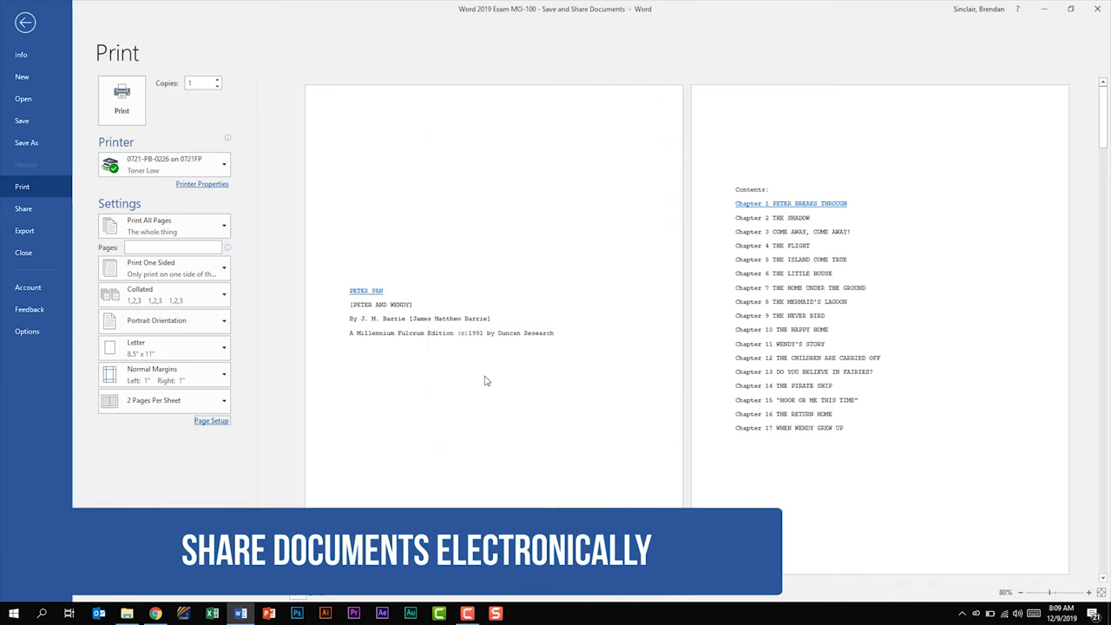
# Step: Examine the document's electronic sharing options: Share with People, Email, Present Online and Post to Blog
pyautogui.click(17, 210)
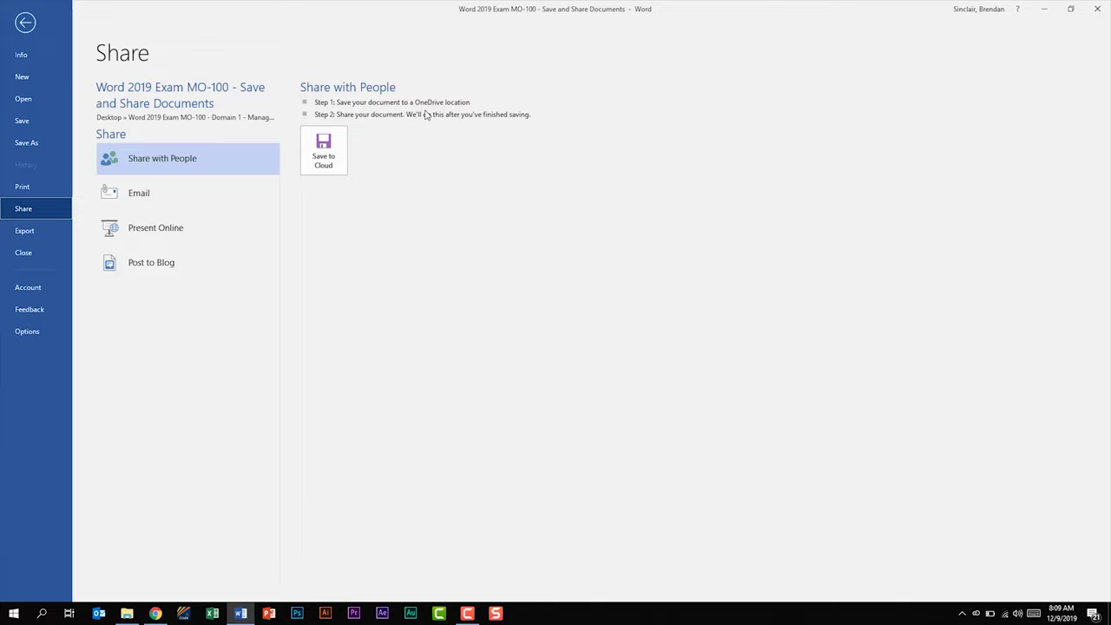
pyautogui.click(186, 198)
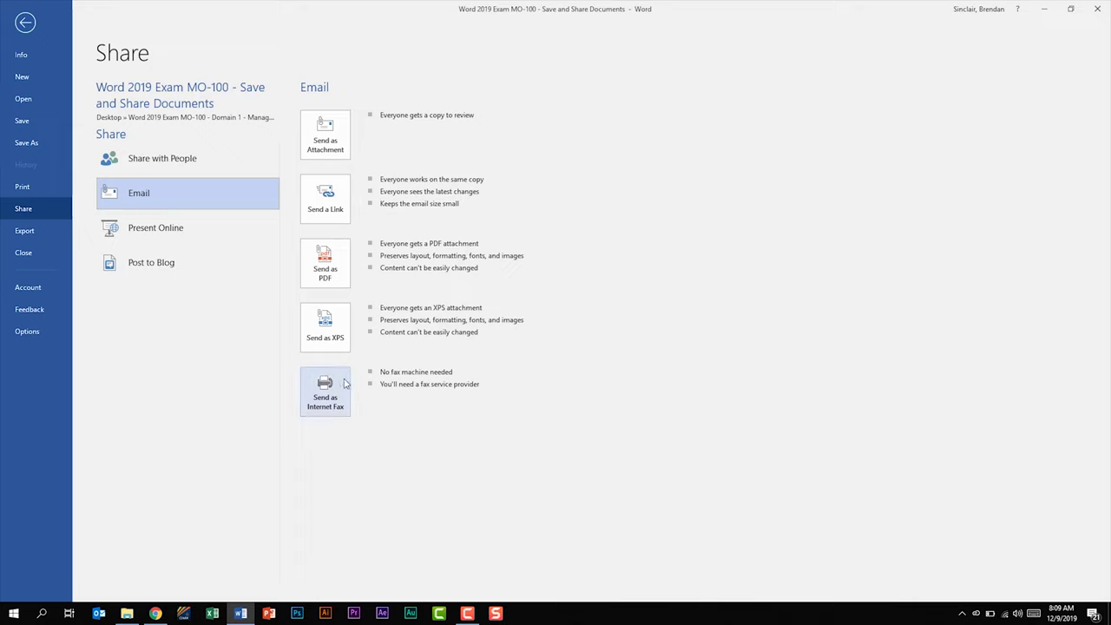
pyautogui.click(219, 245)
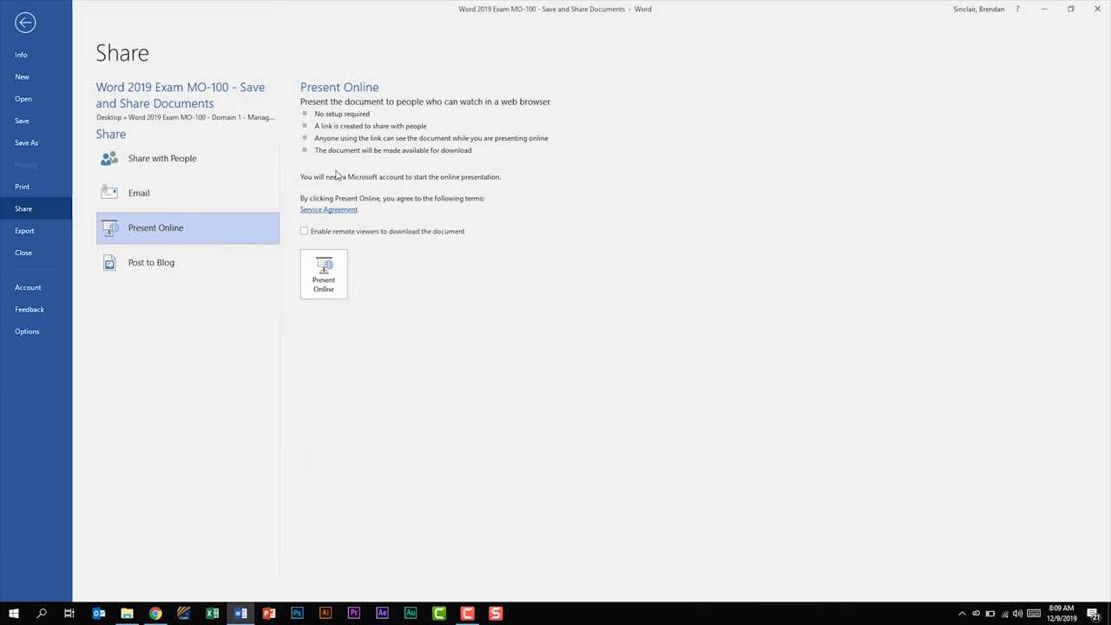
pyautogui.click(186, 265)
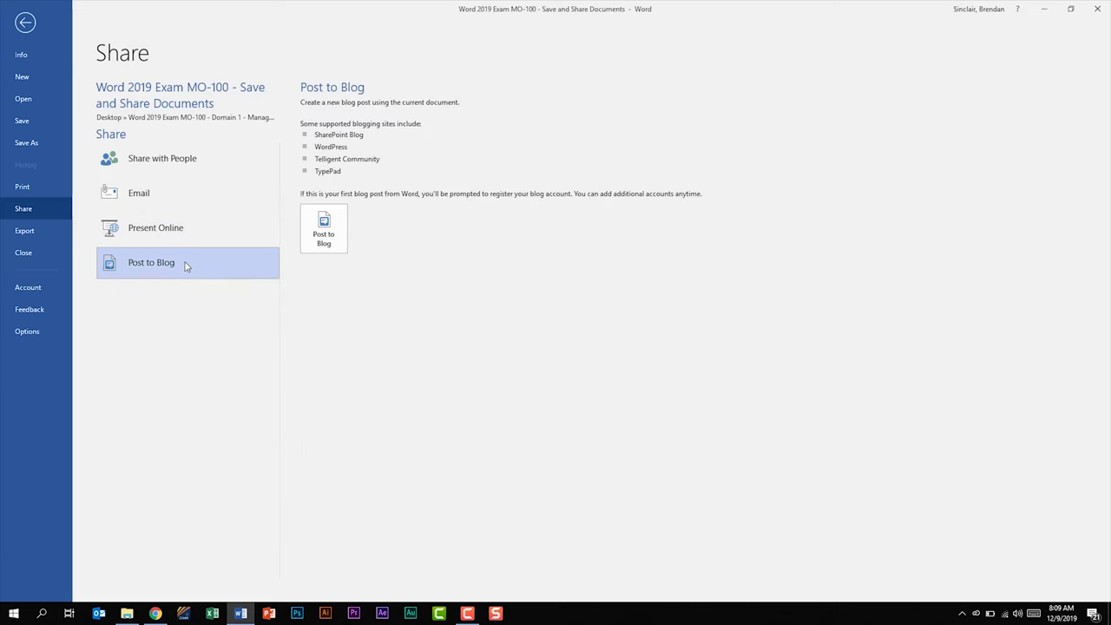